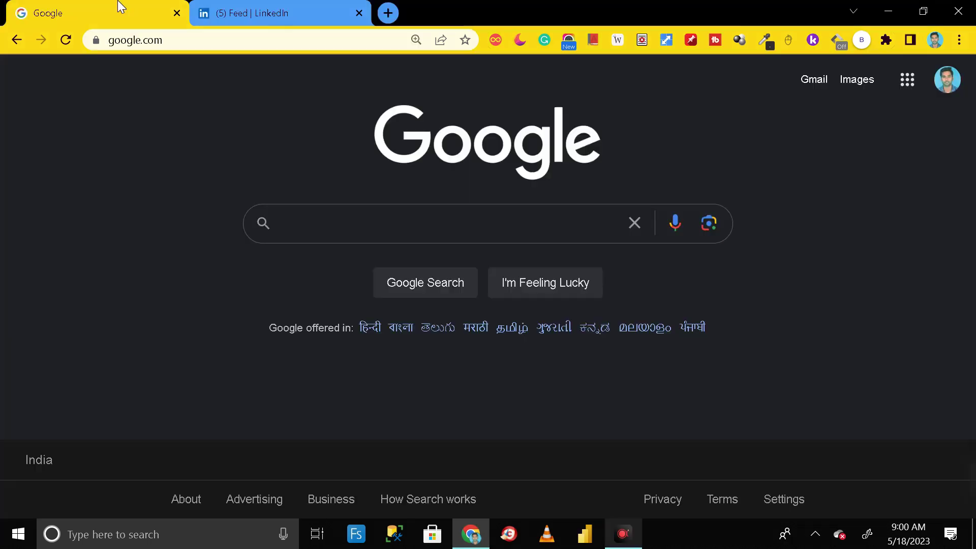
# Search Google for 'salesQL extension' and open SalesQL's Install Browser Extension result.
pyautogui.click(337, 219)
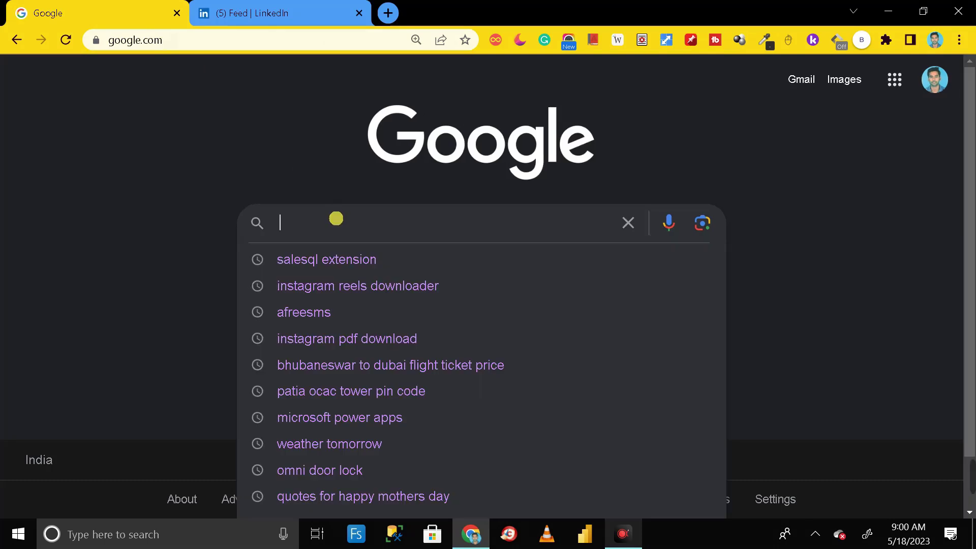
pyautogui.write('salesQL extension')
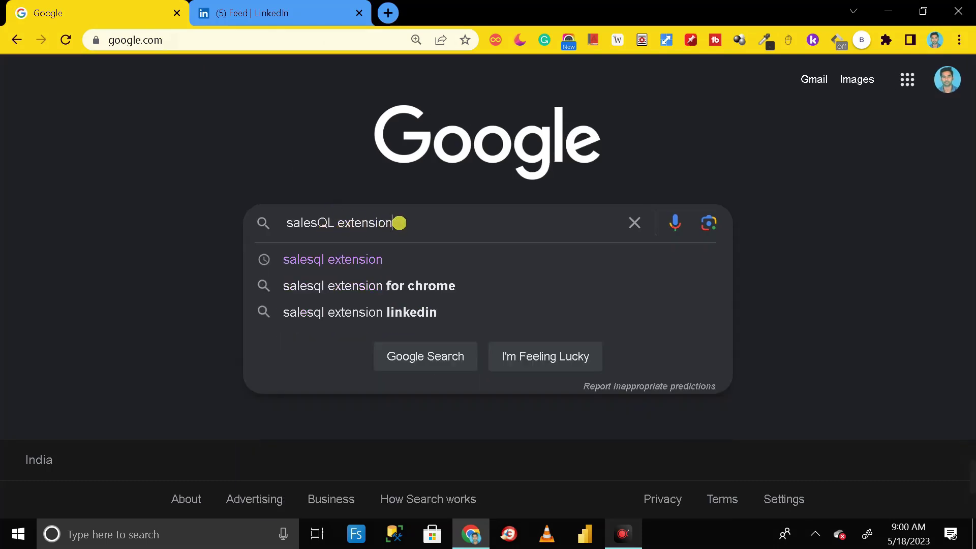
pyautogui.press('Return')
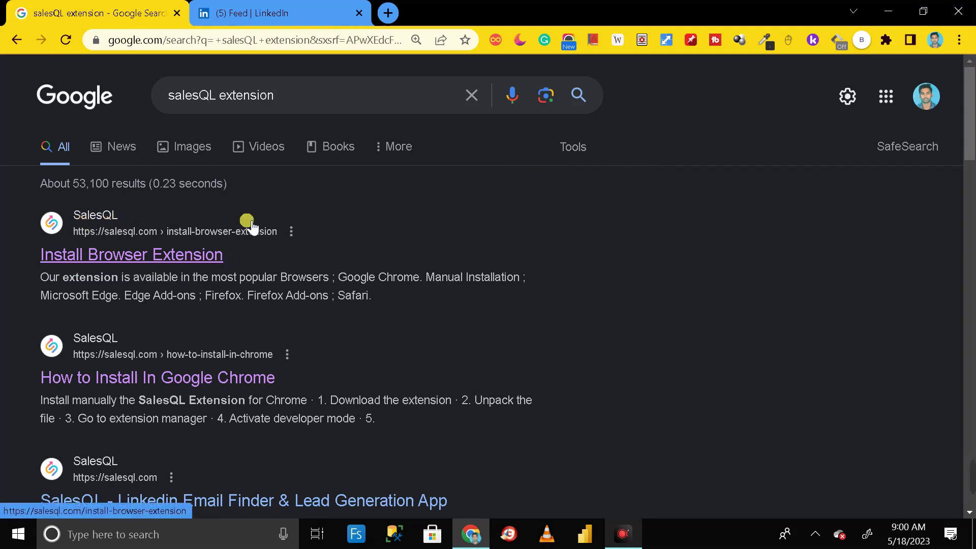
pyautogui.click(145, 259)
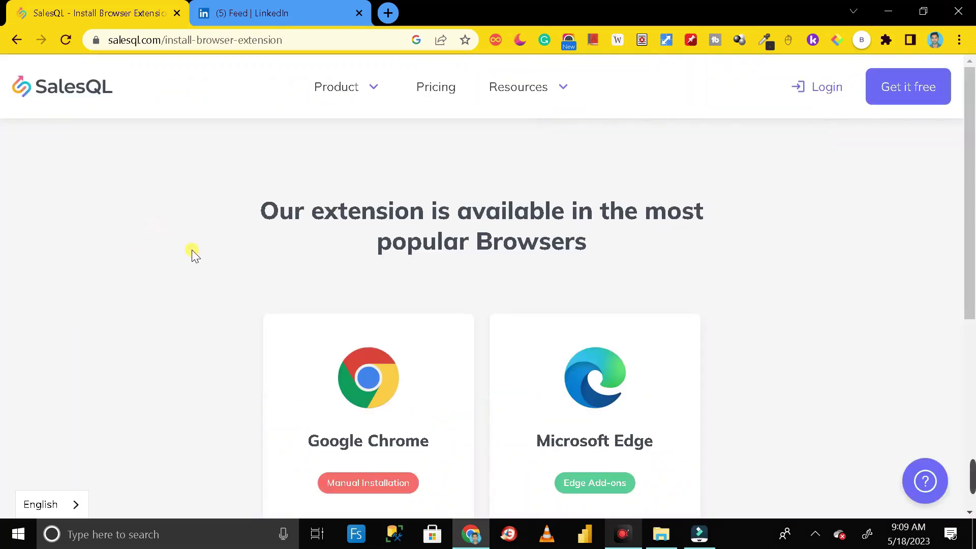
# Scroll the Install Browser Extension page to the supported browsers and choose Chrome manual installation.
pyautogui.scroll(-1, 192, 249)
pyautogui.scroll(1, 255, 244)
pyautogui.moveTo(257, 226); pyautogui.dragTo(714, 248)
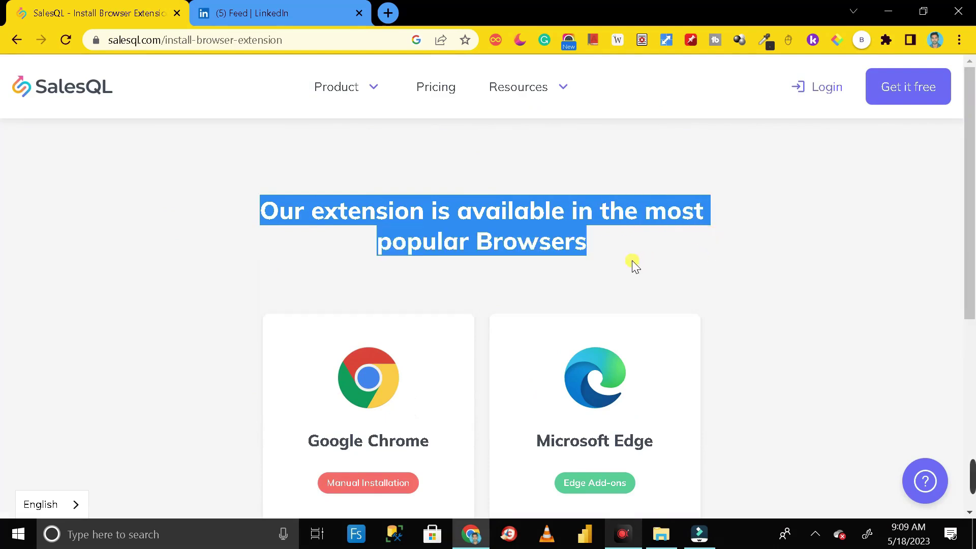
pyautogui.scroll(-1, 633, 263)
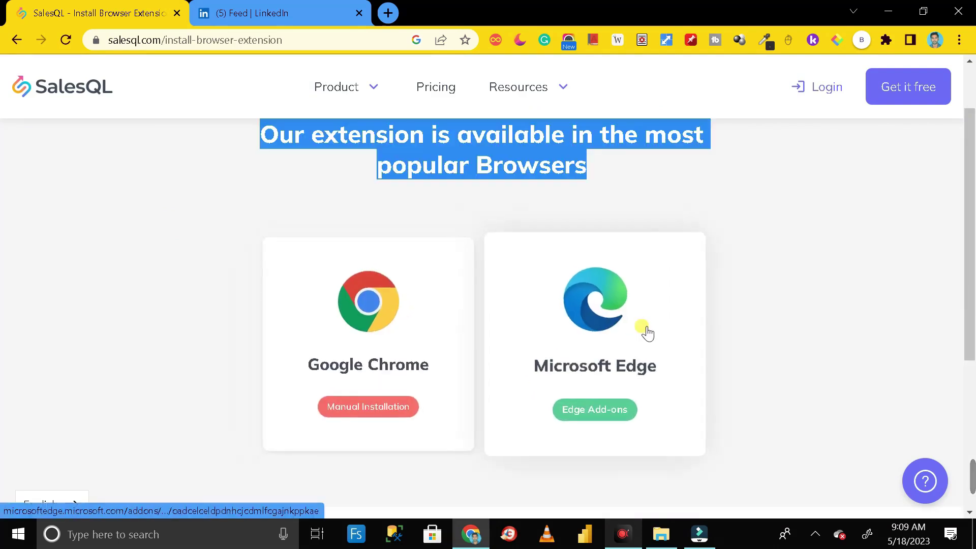
pyautogui.click(2, 267)
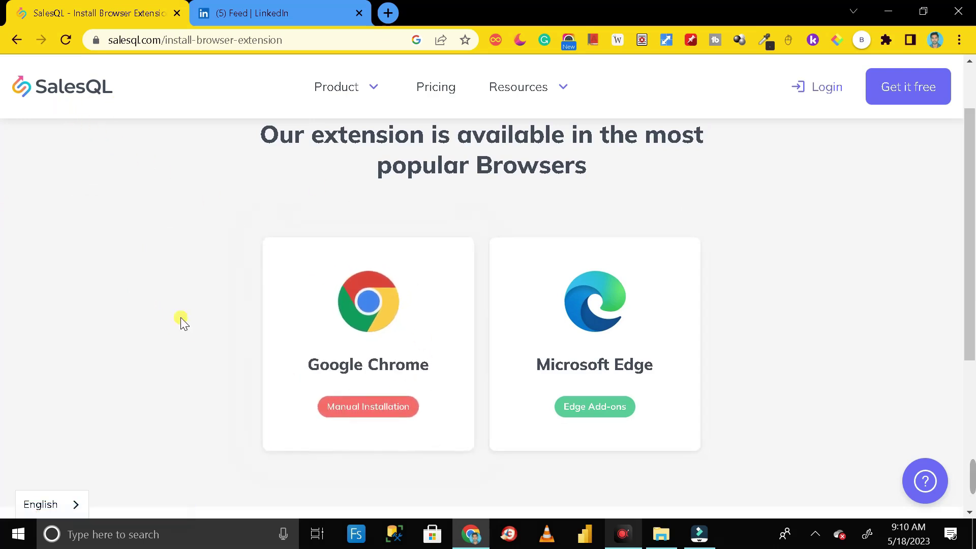
pyautogui.click(375, 422)
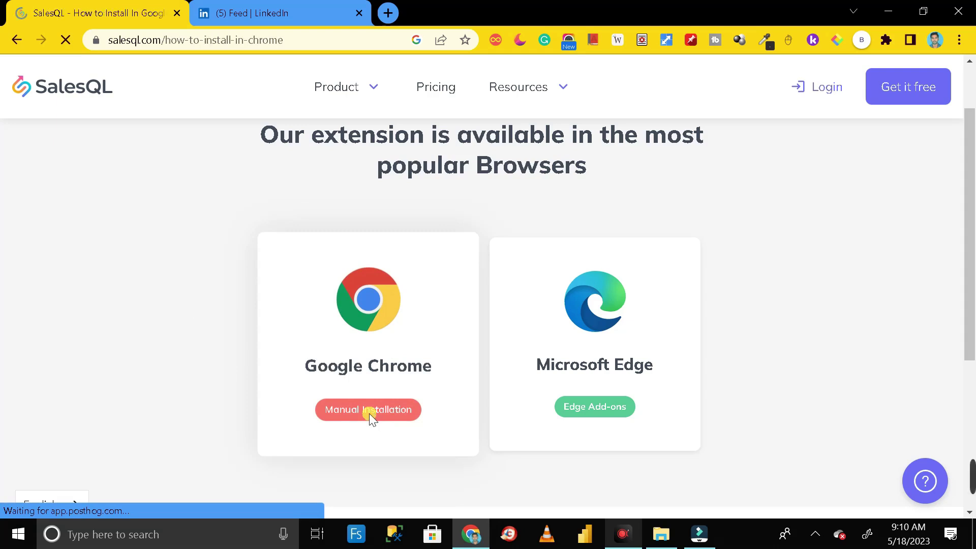
# Download the SalesQL extension version 4.7.13 zip and show it in its folder.
pyautogui.scroll(-9, 446, 275)
pyautogui.scroll(-1, 445, 276)
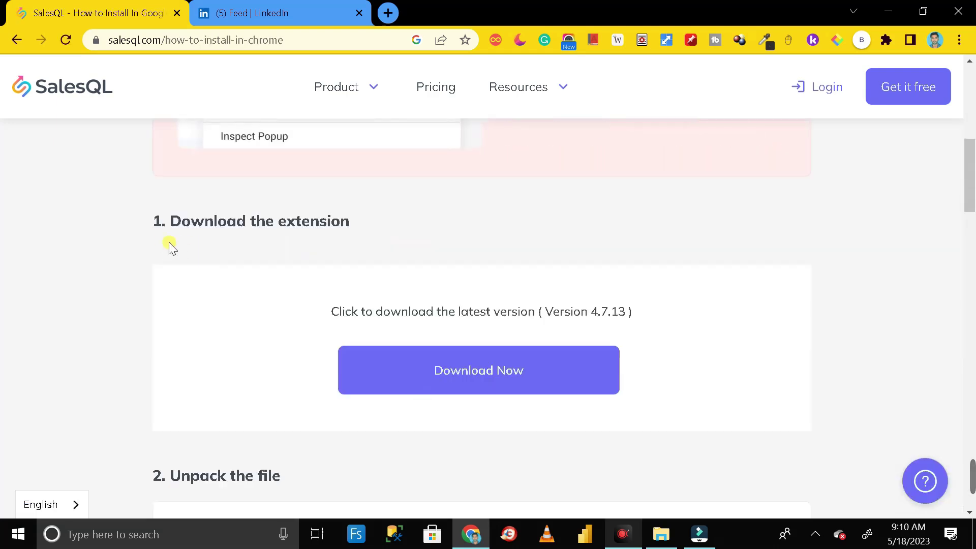
pyautogui.moveTo(156, 234); pyautogui.dragTo(352, 230)
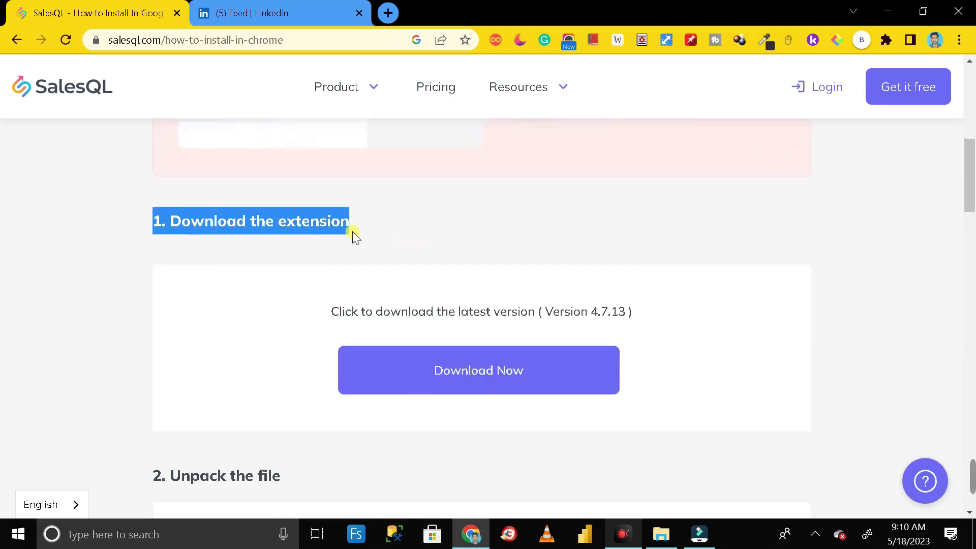
pyautogui.click(391, 221)
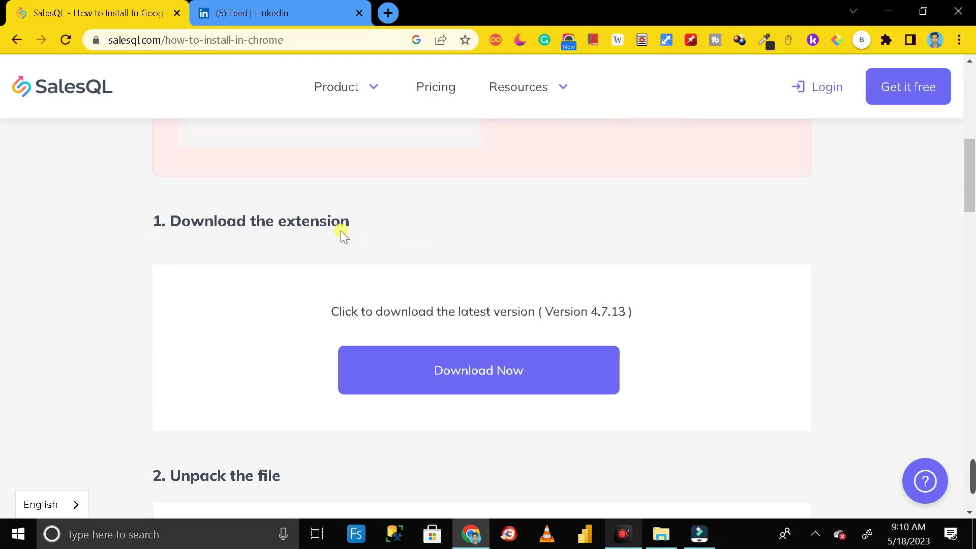
pyautogui.click(491, 382)
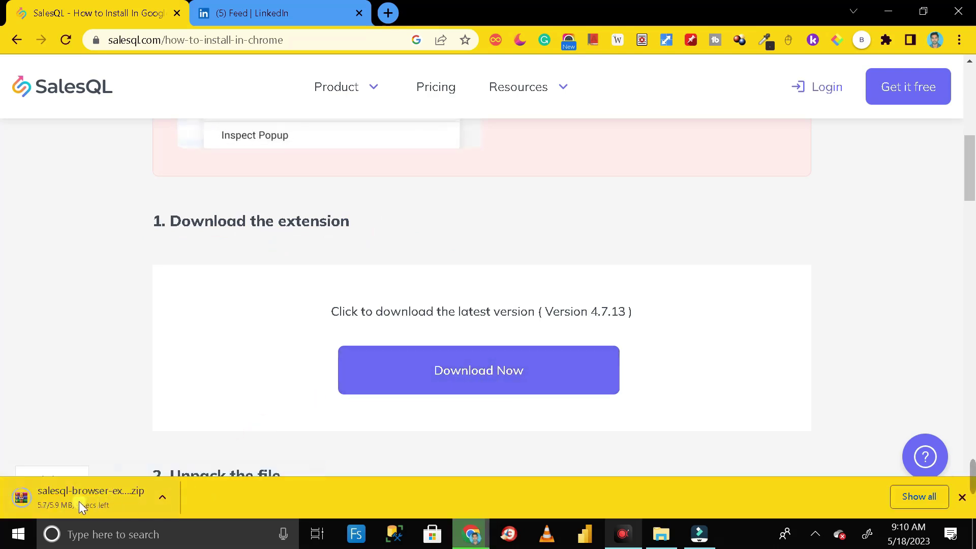
pyautogui.click(162, 498)
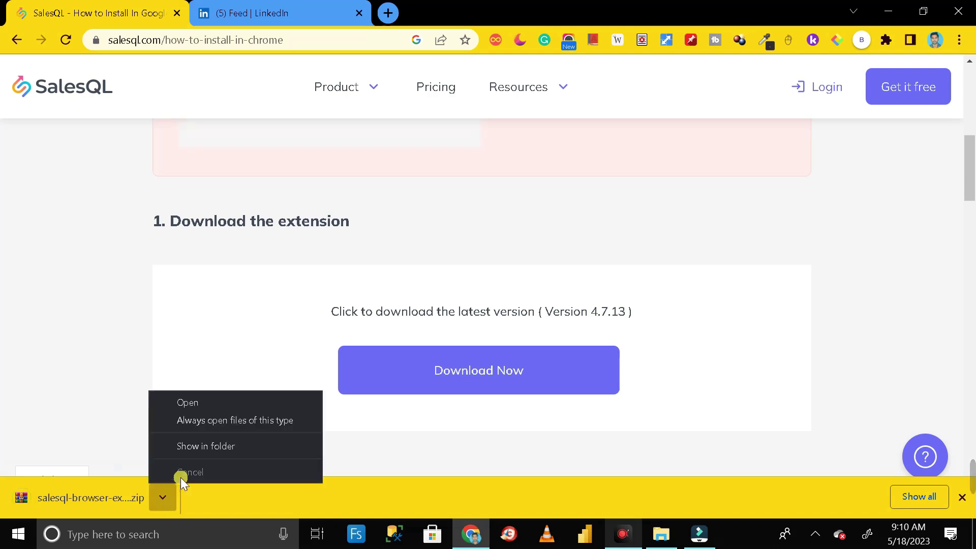
pyautogui.click(201, 447)
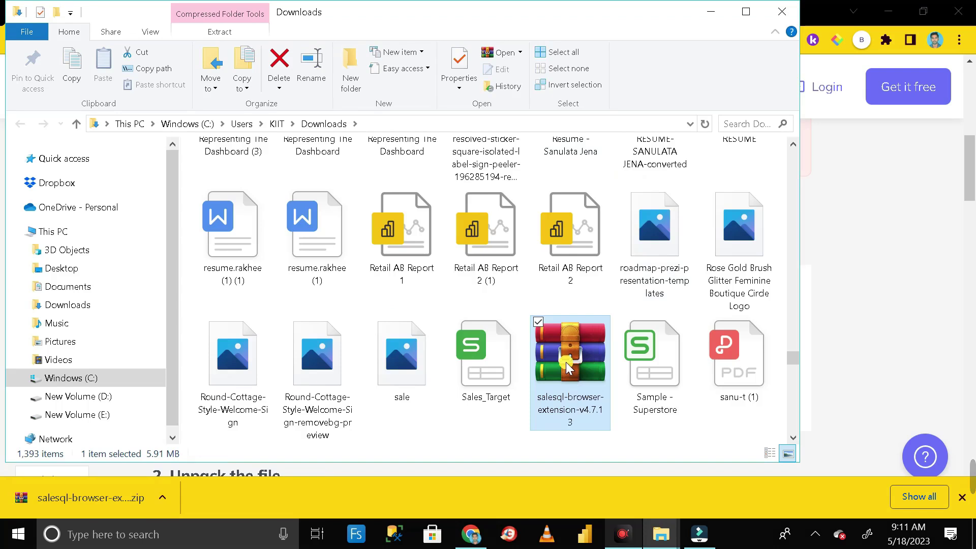
# Cut the SalesQL zip from Downloads and clear the windows away to reveal the desktop.
pyautogui.rightClick(567, 366)
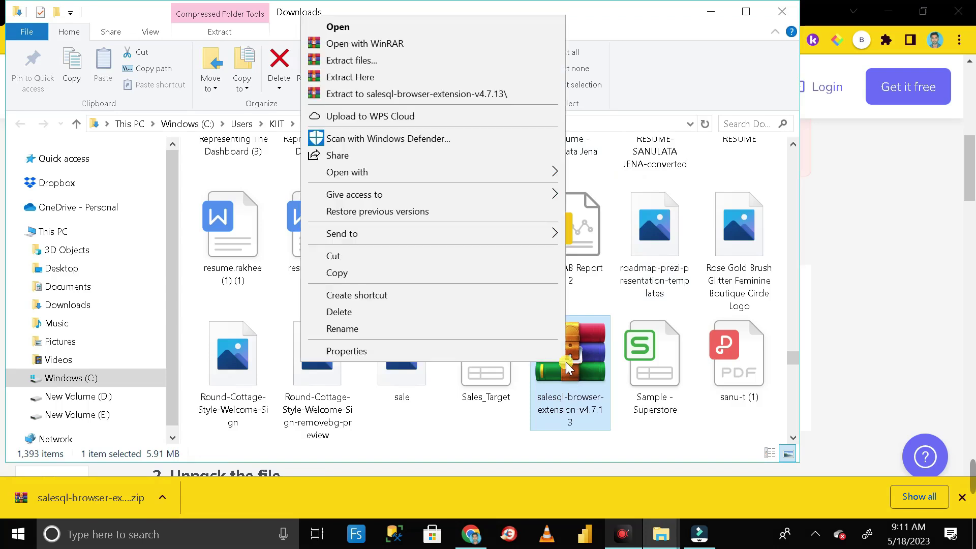
pyautogui.click(438, 260)
pyautogui.click(782, 11)
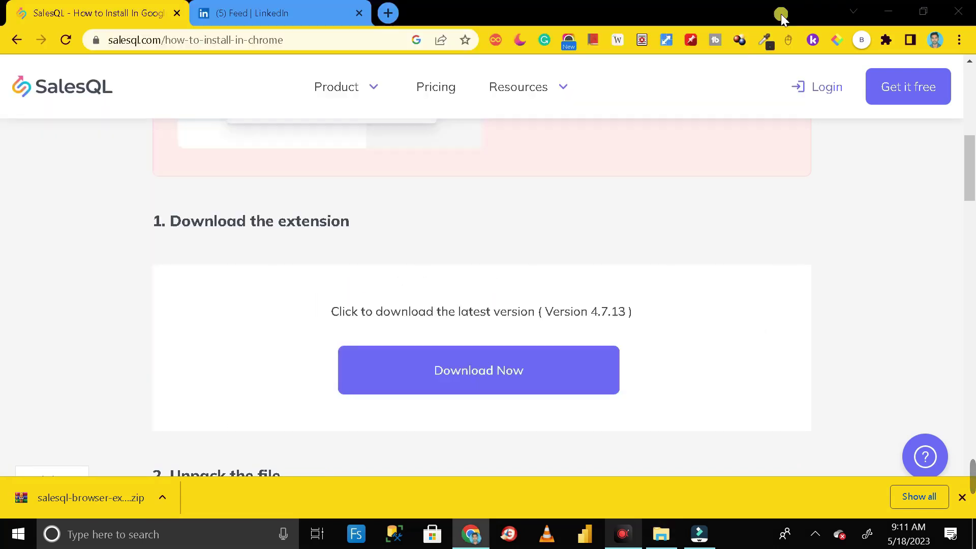
pyautogui.click(903, 11)
pyautogui.click(899, 50)
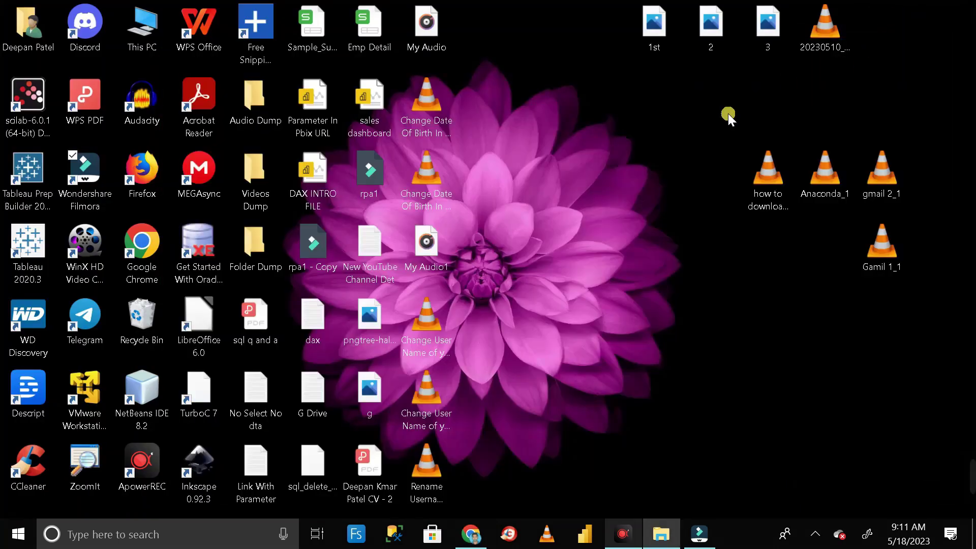
# Create a new desktop folder keeping the default name 'New folder'.
pyautogui.rightClick(581, 152)
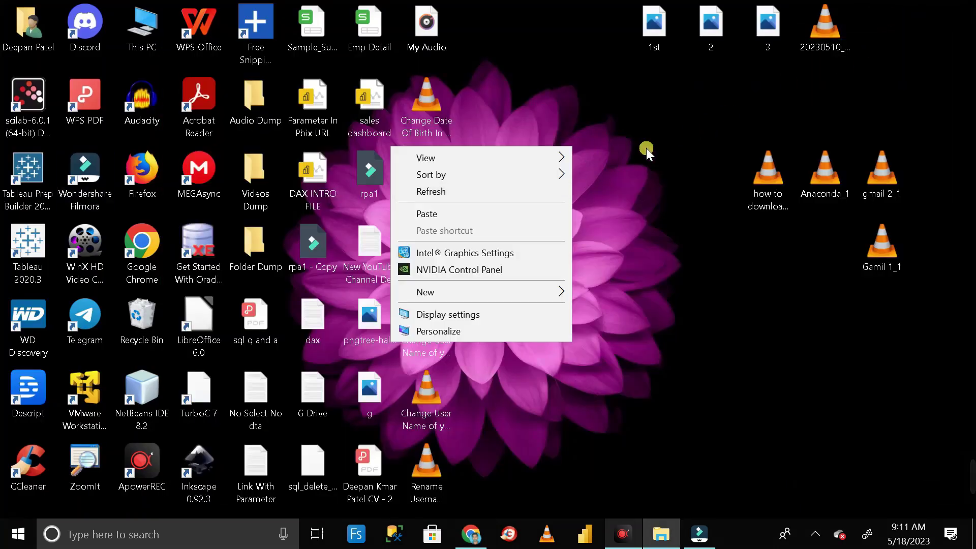
pyautogui.click(633, 157)
pyautogui.rightClick(562, 131)
pyautogui.click(532, 129)
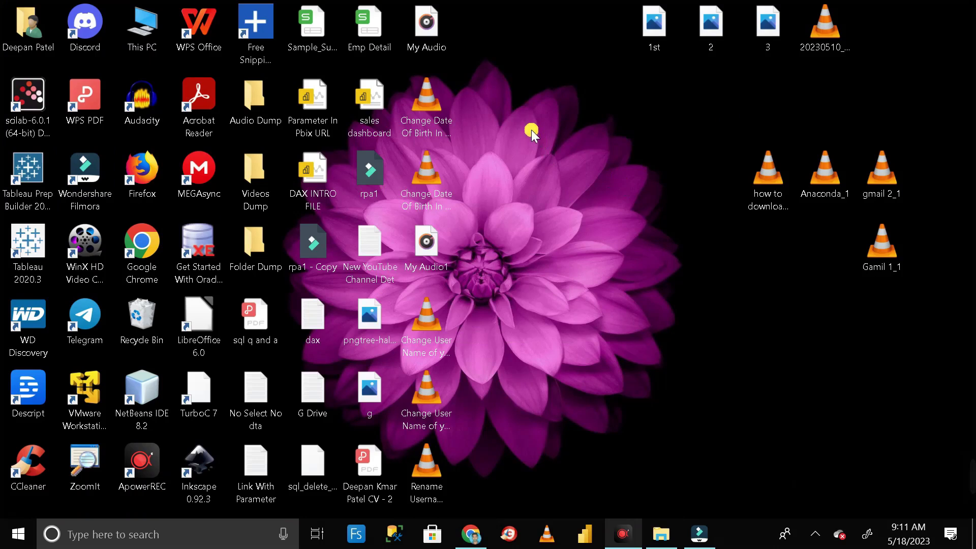
pyautogui.rightClick(532, 129)
pyautogui.moveTo(499, 290)
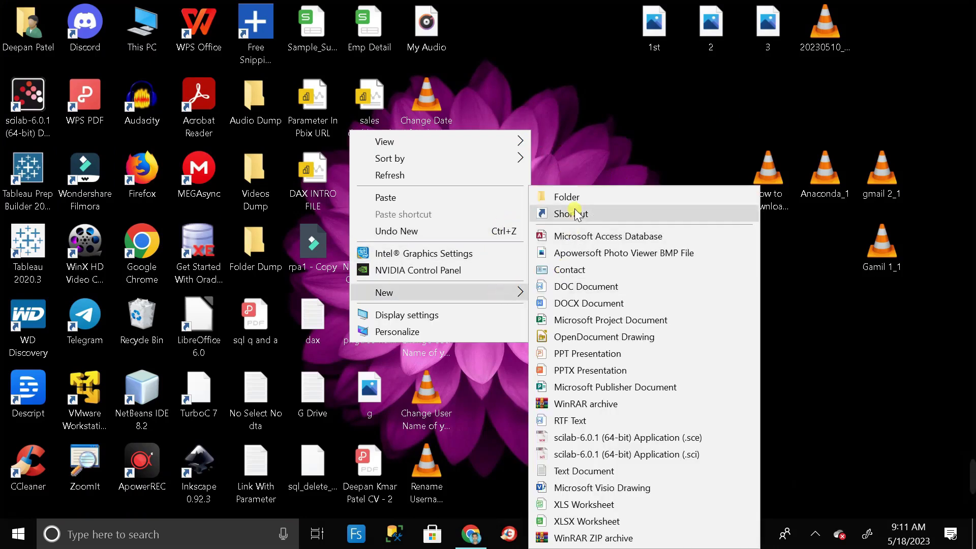
pyautogui.click(575, 199)
pyautogui.click(593, 276)
# Paste the SalesQL zip into New folder and select it.
pyautogui.doubleClick(547, 179)
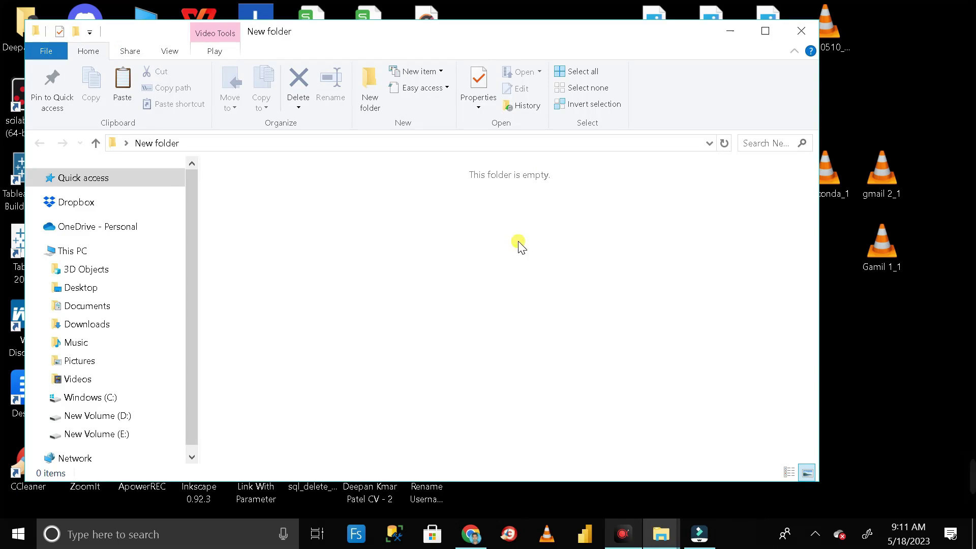
pyautogui.hotkey('ctrl', 'v')
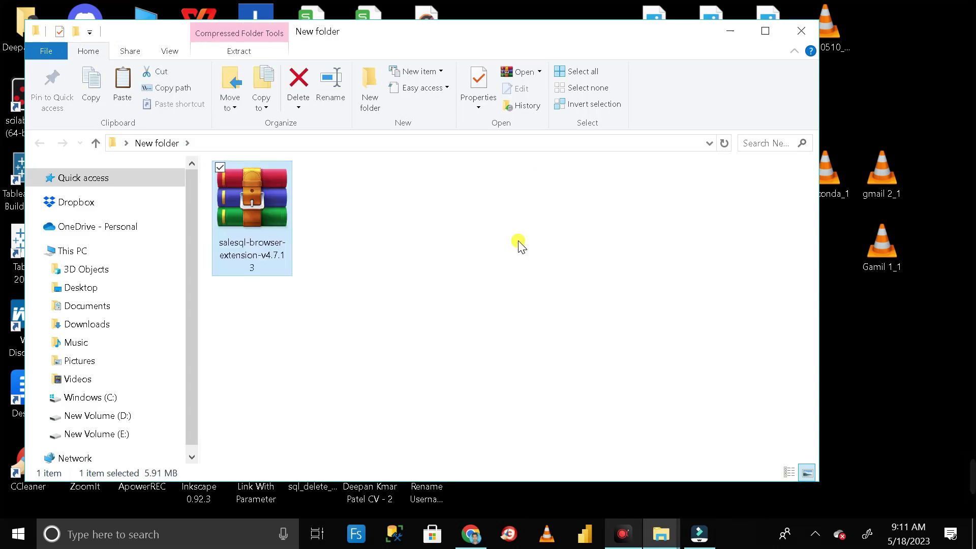
pyautogui.click(519, 246)
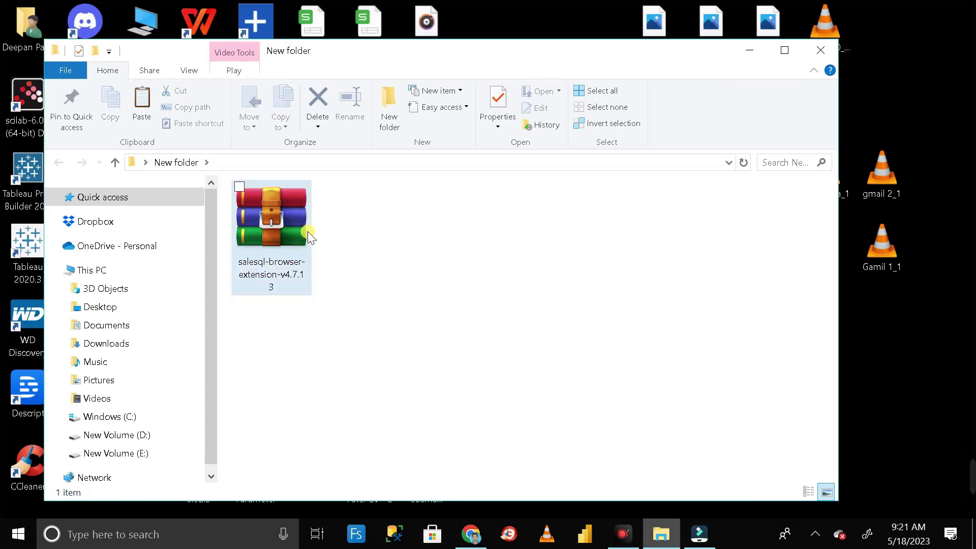
pyautogui.click(276, 228)
pyautogui.rightClick(275, 228)
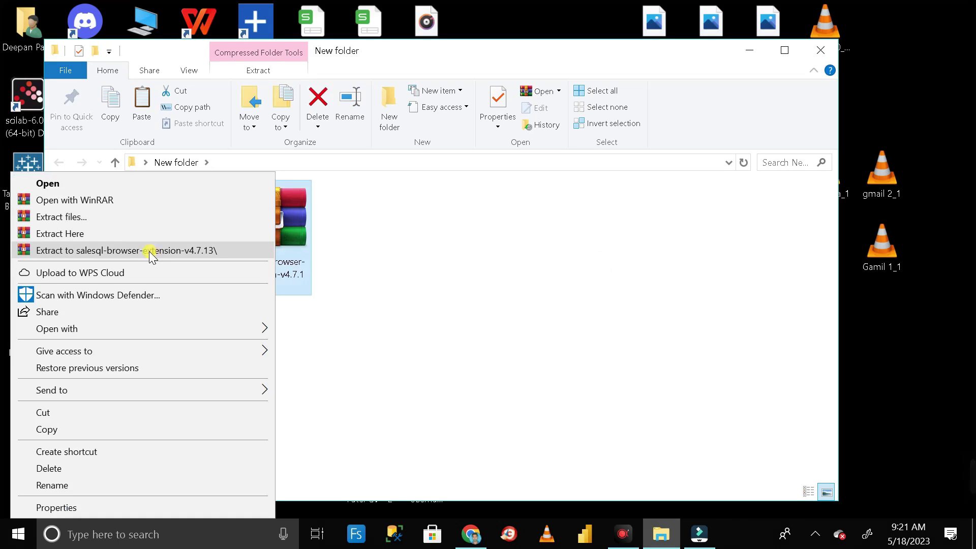
# Extract the zip to salesql-browser-extension-v4.7.13\ and close the New folder window.
pyautogui.click(170, 251)
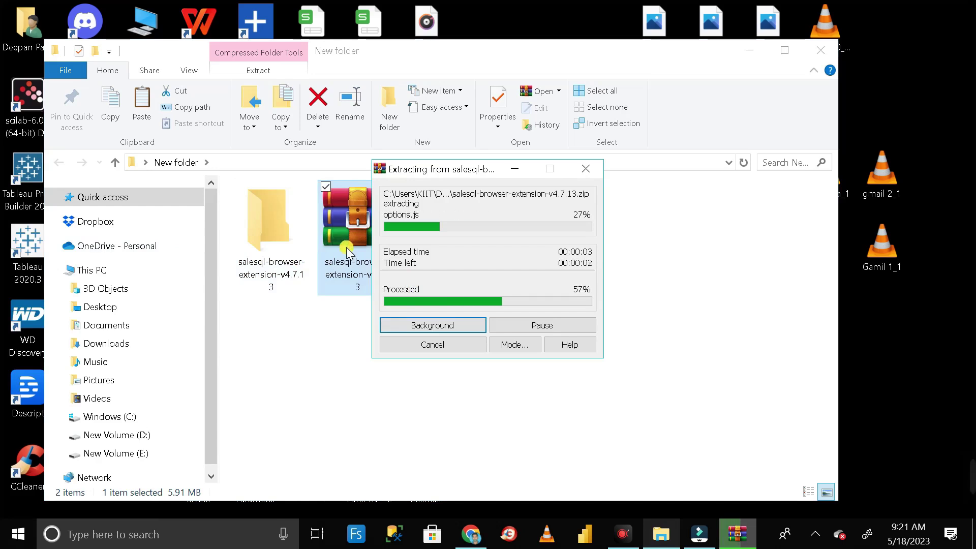
pyautogui.click(271, 235)
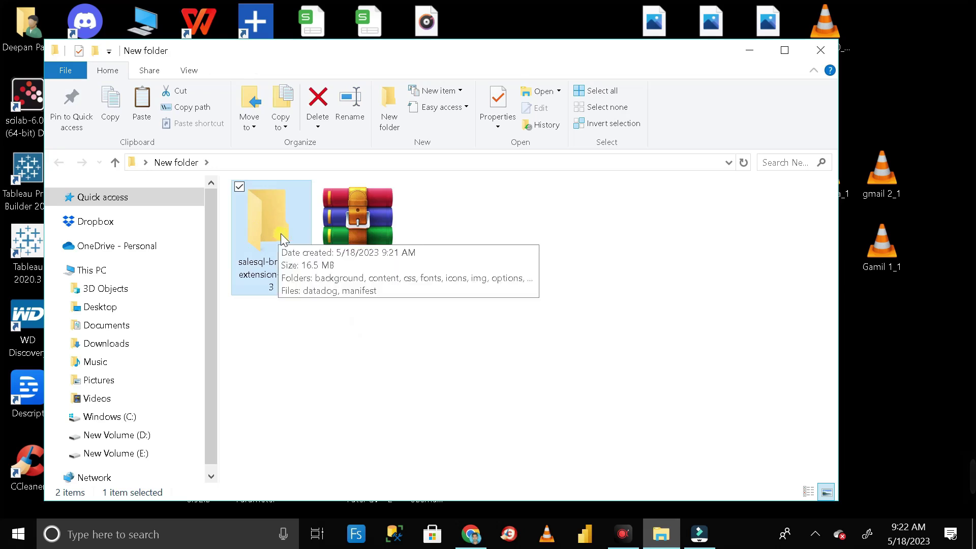
pyautogui.click(357, 234)
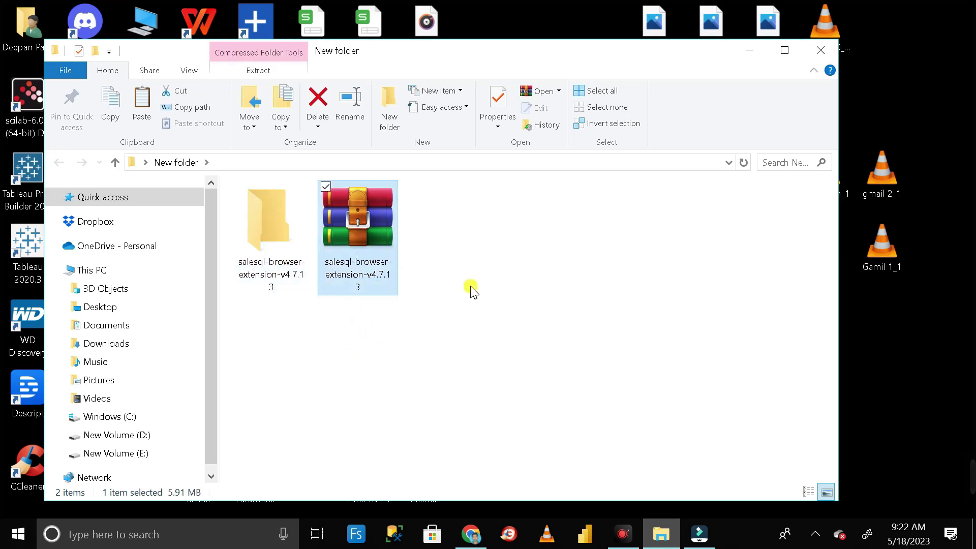
pyautogui.click(472, 289)
pyautogui.click(816, 53)
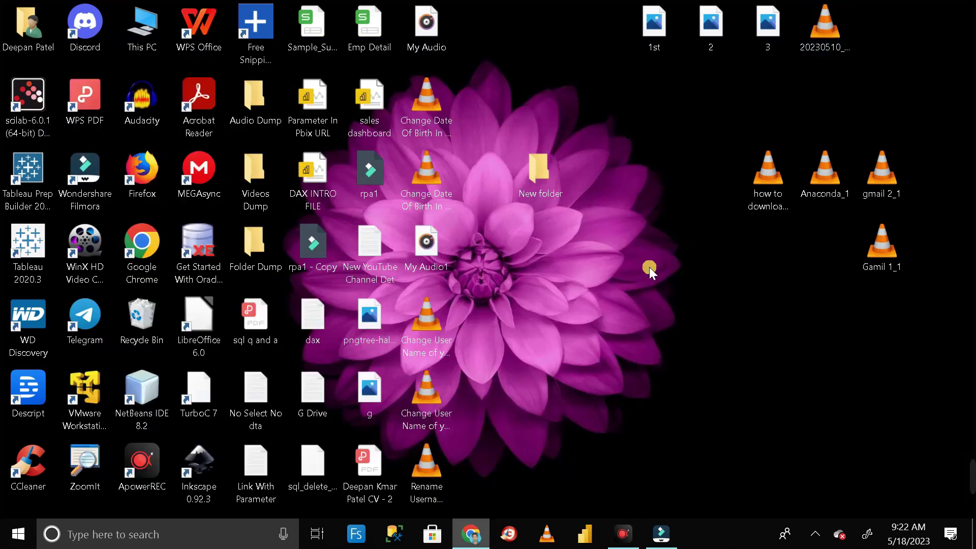
# Open Chrome's Manage extensions page and switch Developer mode on.
pyautogui.click(472, 534)
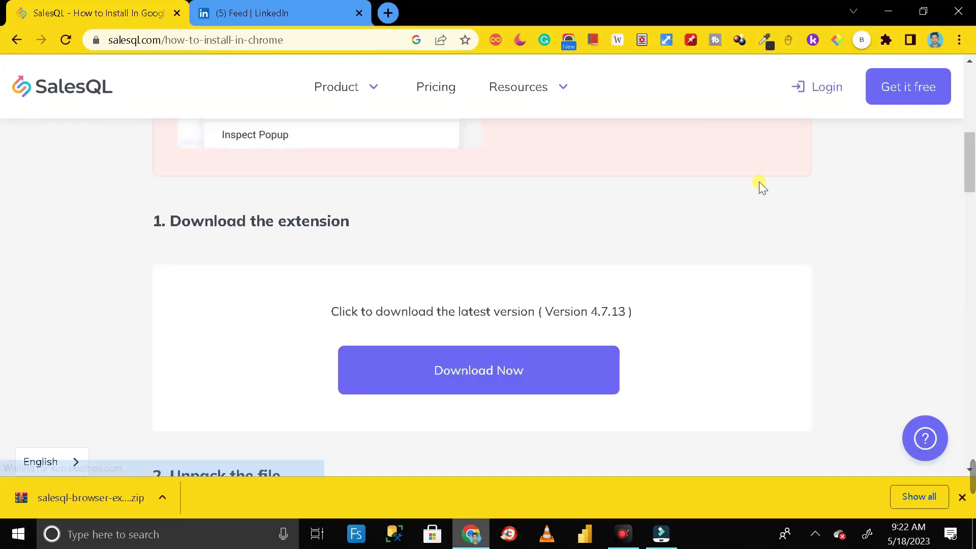
pyautogui.click(887, 40)
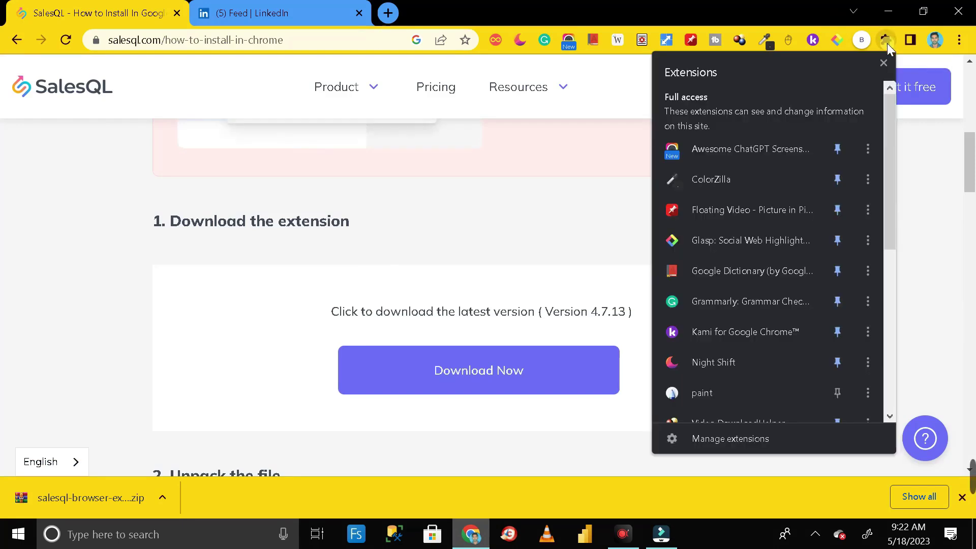
pyautogui.click(743, 439)
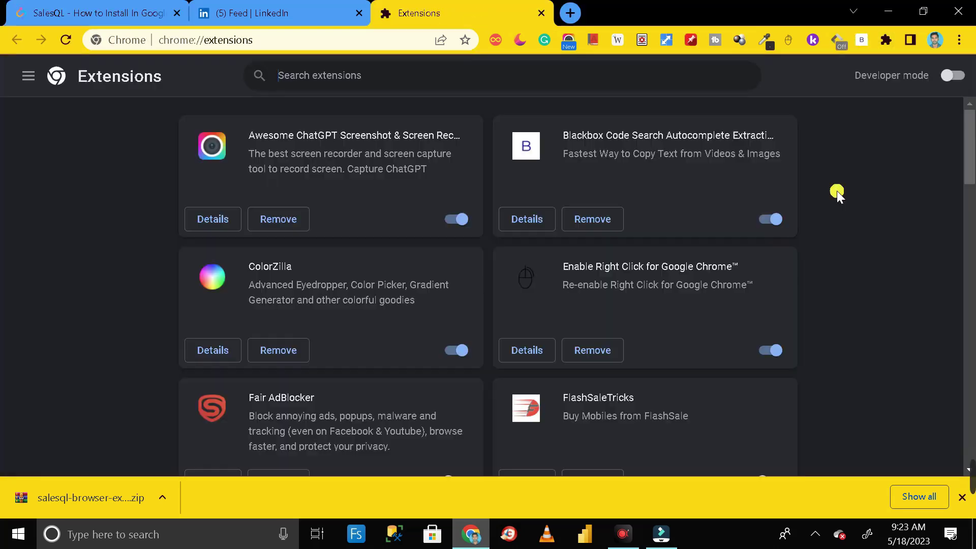
pyautogui.click(953, 76)
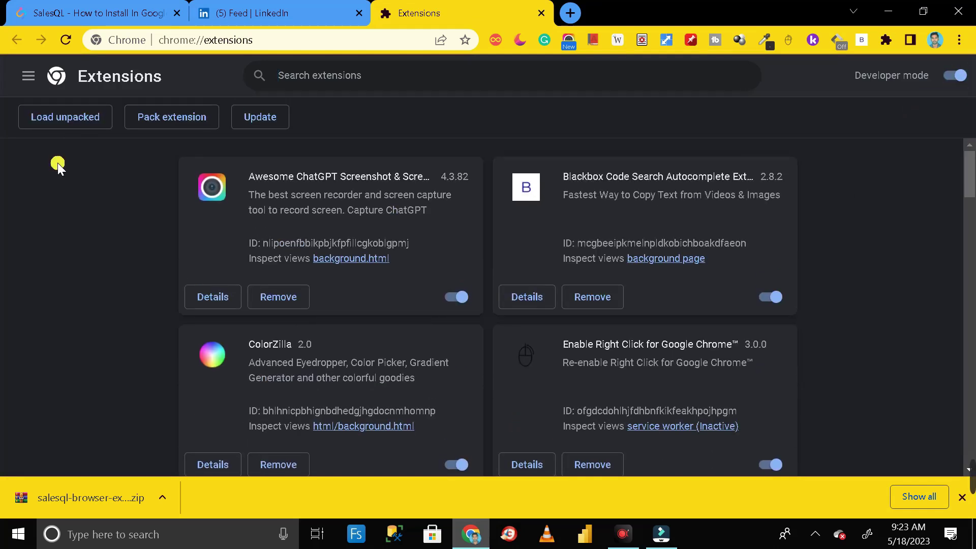
# Load unpacked the salesql-browser-extension-v4.7.13 folder from Desktop > New folder.
pyautogui.click(61, 125)
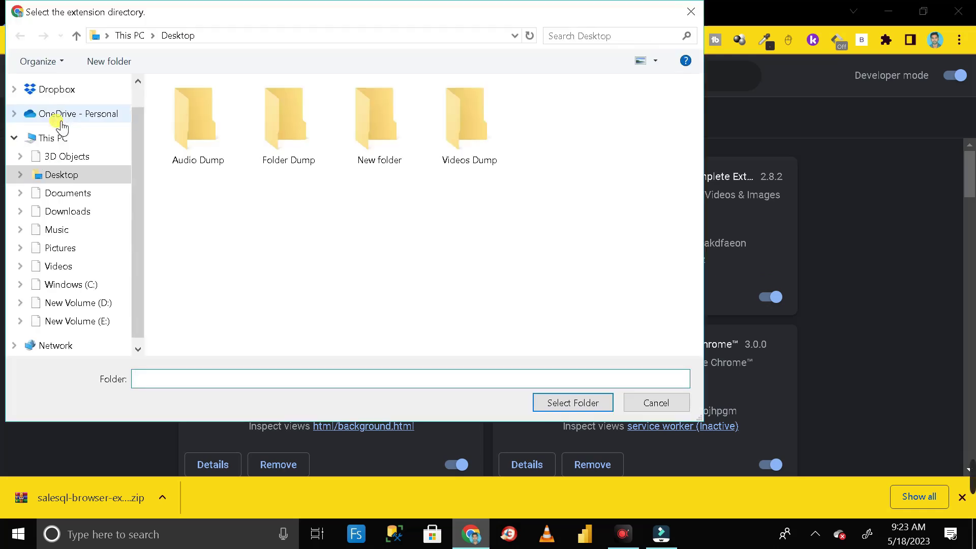
pyautogui.click(65, 176)
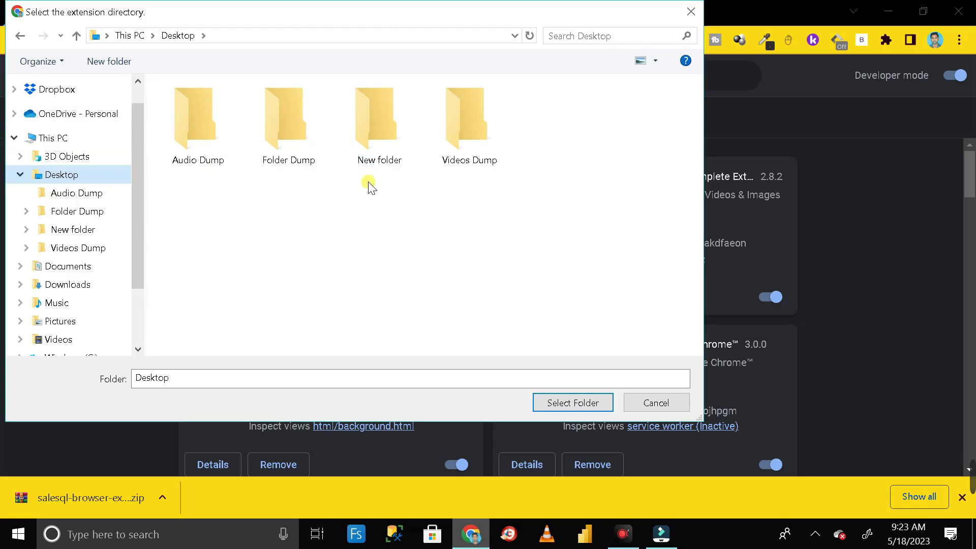
pyautogui.doubleClick(379, 120)
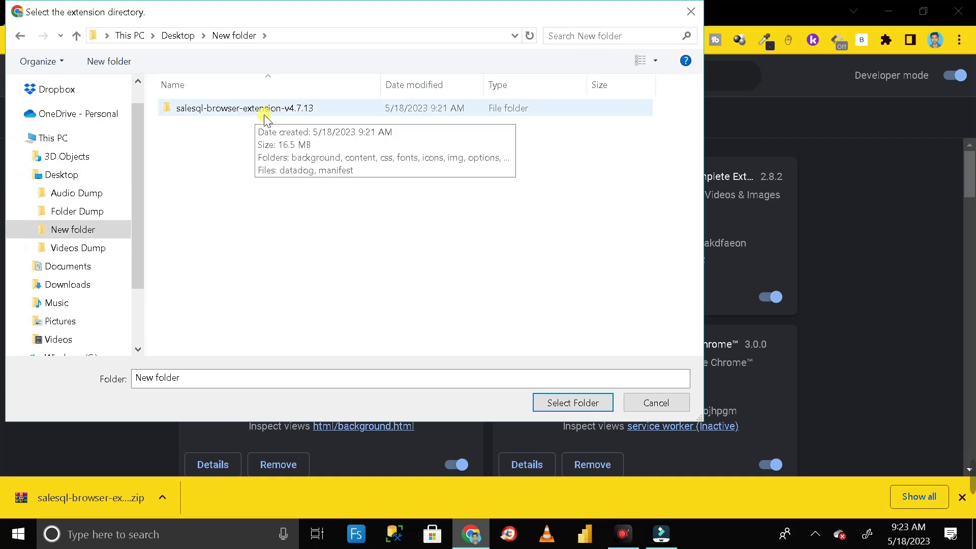
pyautogui.click(253, 113)
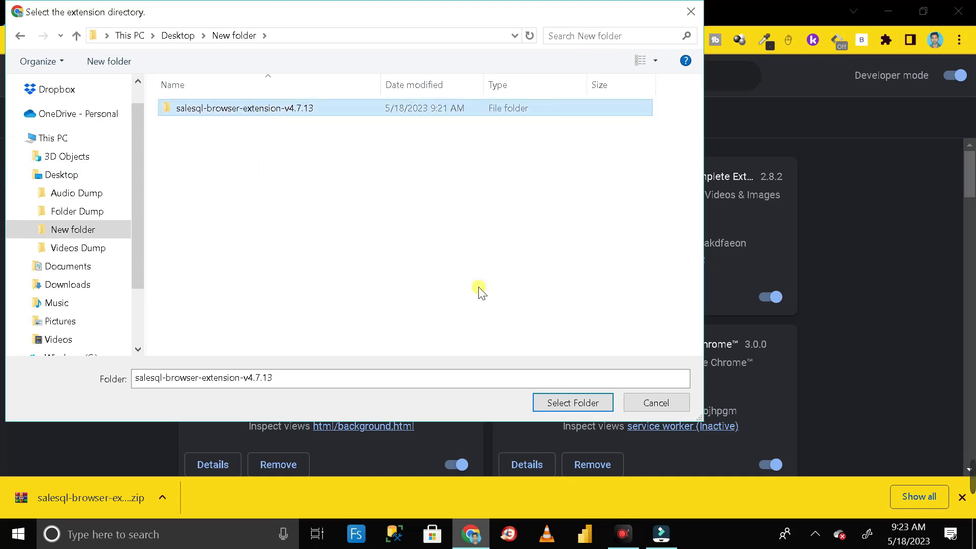
pyautogui.click(573, 403)
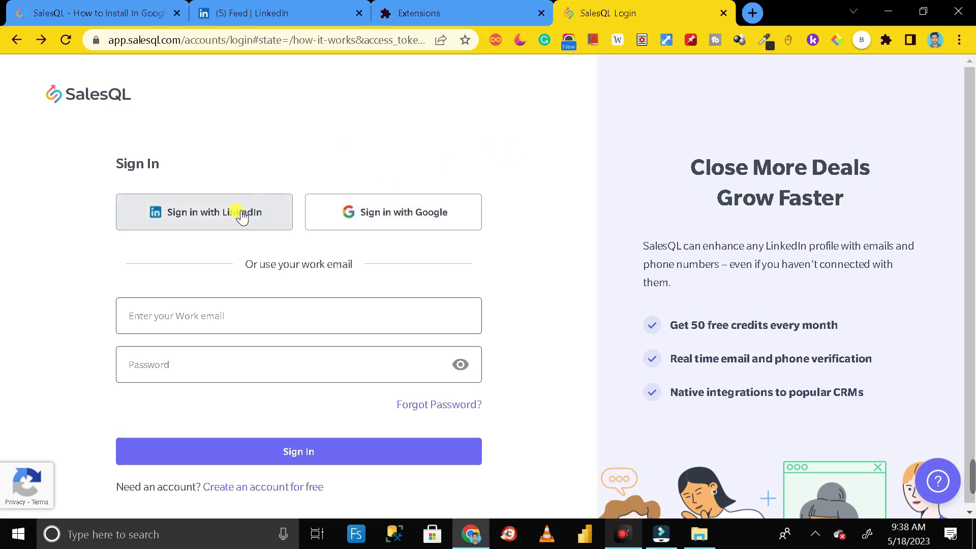
# Sign in to SalesQL with LinkedIn, entering the account password, and Allow access.
pyautogui.click(241, 216)
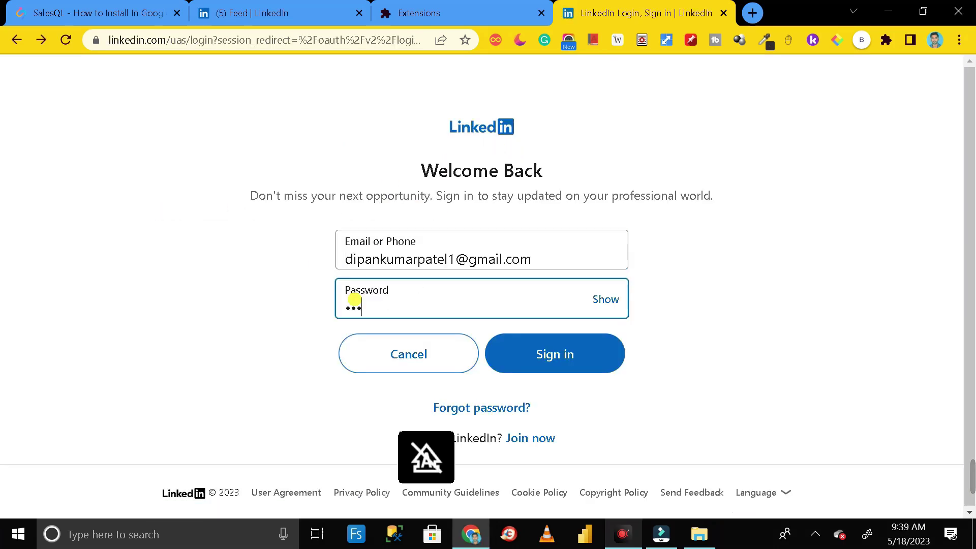
pyautogui.write('*')
pyautogui.click(562, 349)
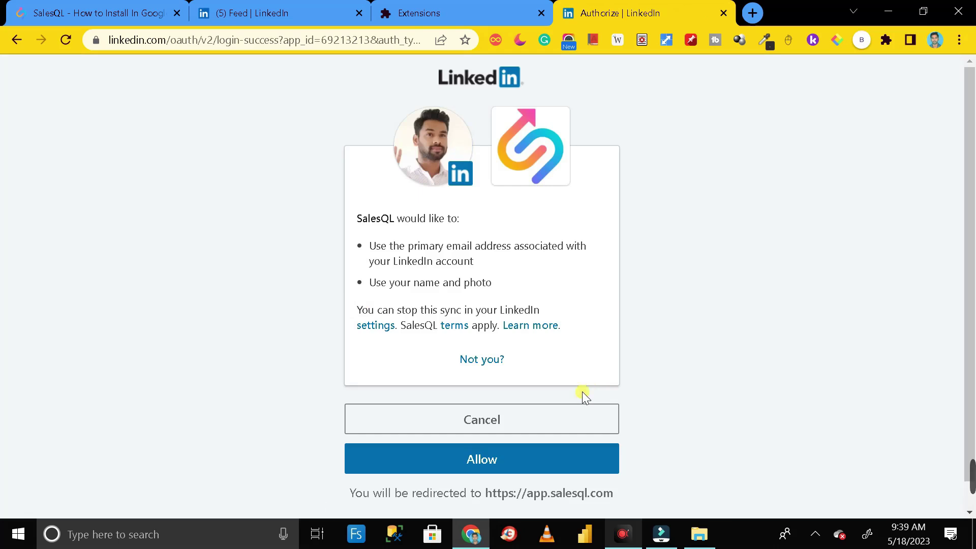
pyautogui.click(481, 459)
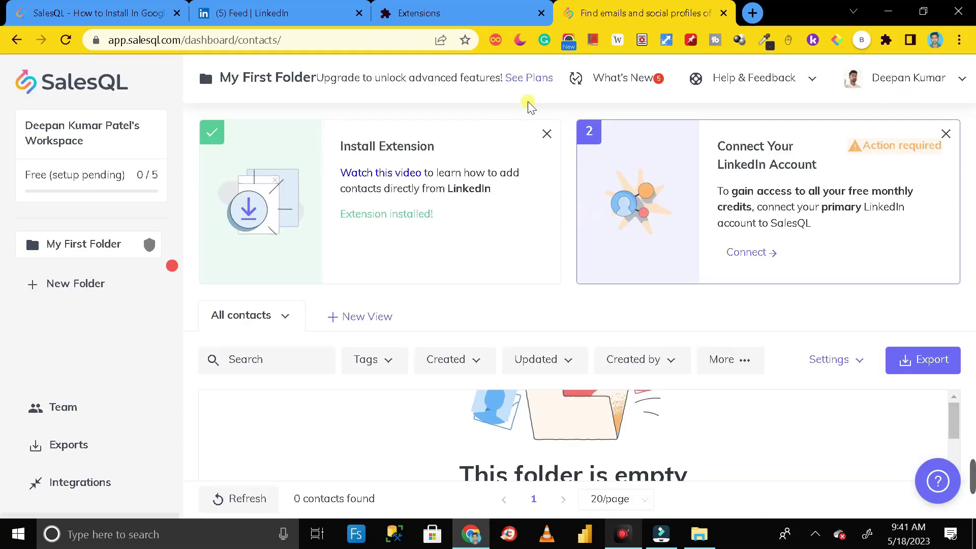
# Connect the LinkedIn account from the Connect Your LinkedIn Account card and confirm with Continue.
pyautogui.click(755, 254)
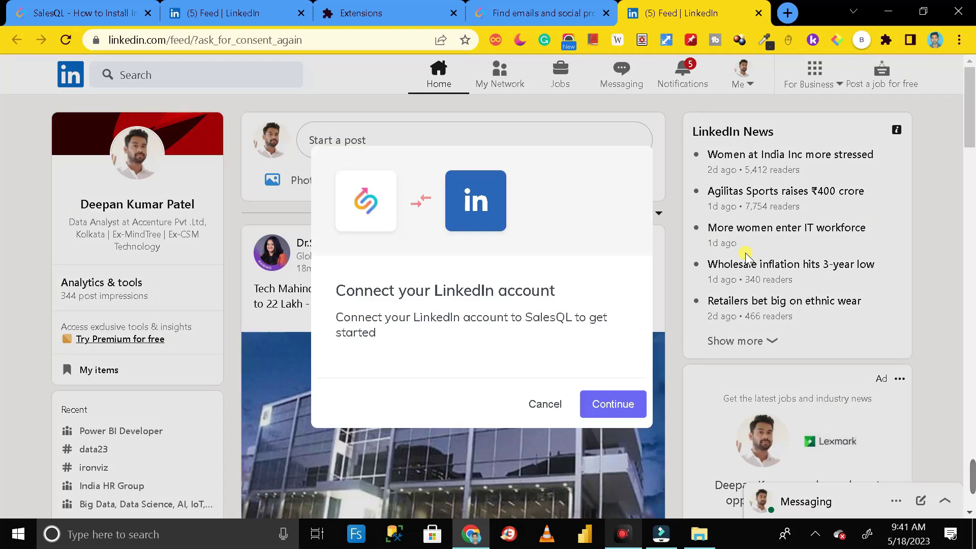
pyautogui.click(622, 410)
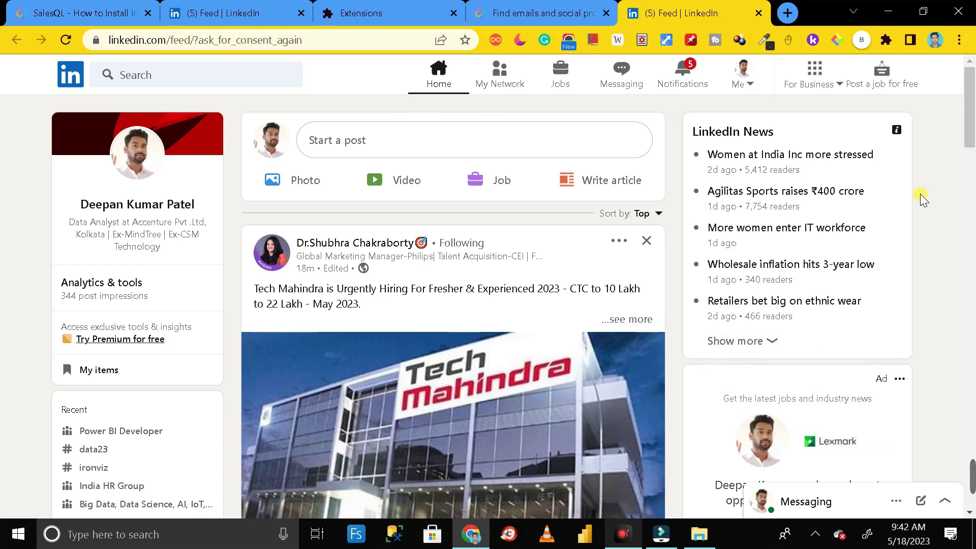
# Pin SalesQL Browser Extension to the toolbar and reload the LinkedIn feed.
pyautogui.click(886, 42)
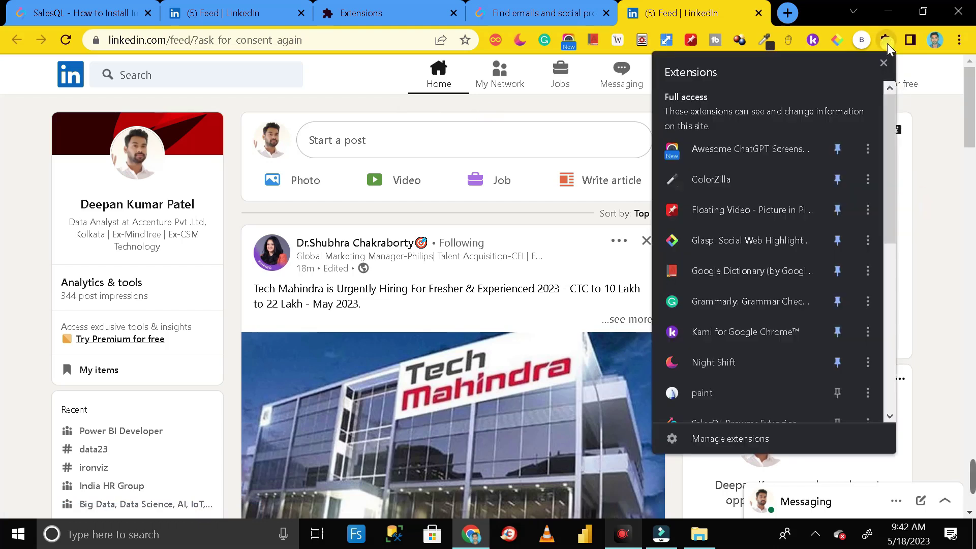
pyautogui.scroll(-3, 773, 224)
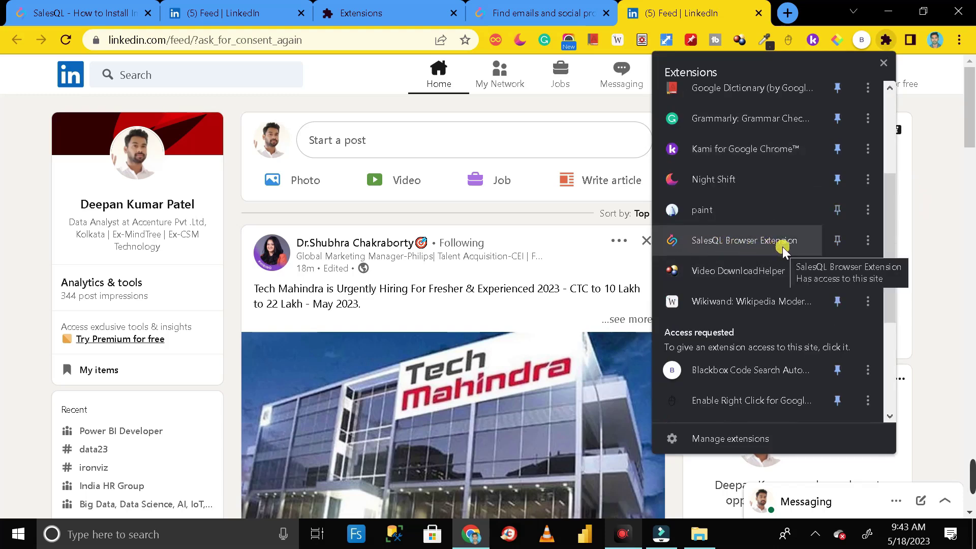
pyautogui.click(838, 242)
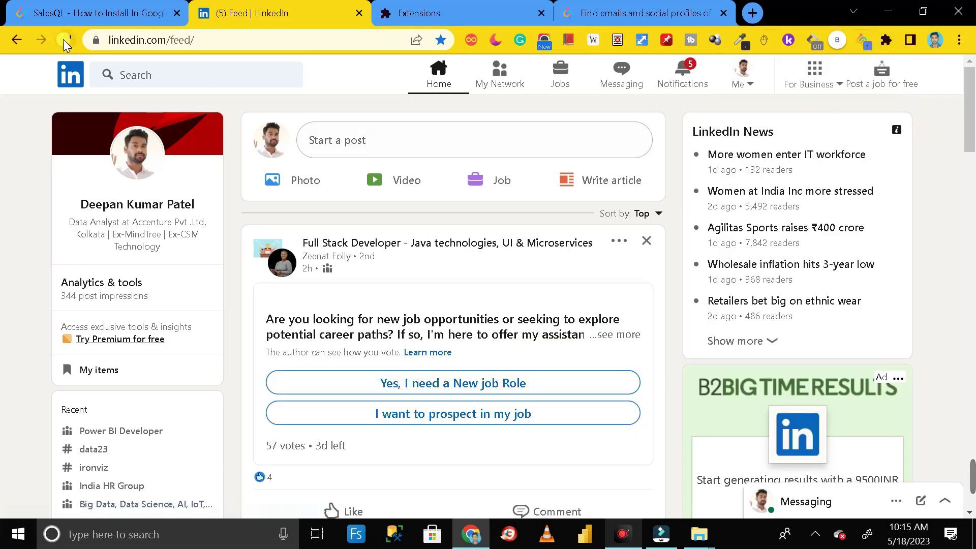
pyautogui.click(64, 41)
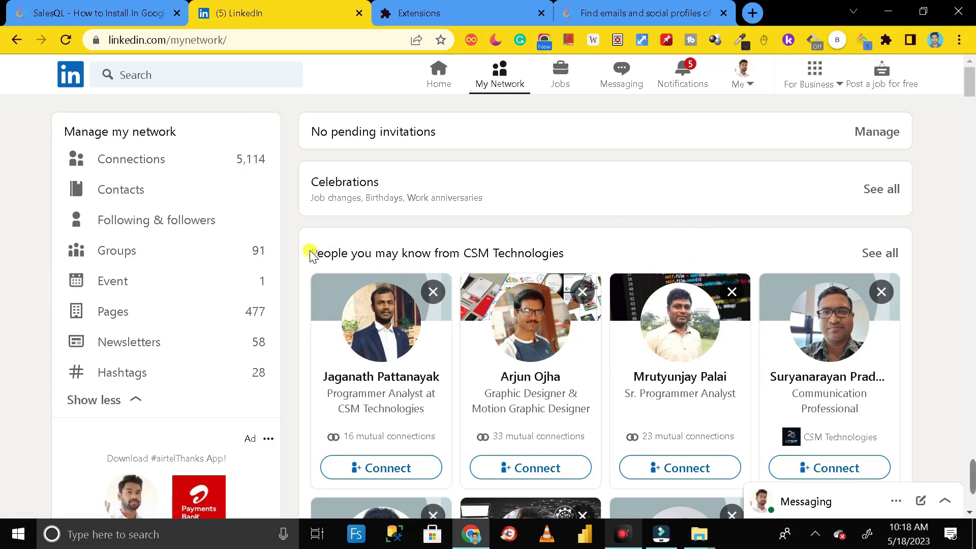
# Scroll My Network's 'People you may know with similar roles' and open the IBM data consultant's profile.
pyautogui.moveTo(310, 251); pyautogui.dragTo(571, 253)
pyautogui.click(580, 249)
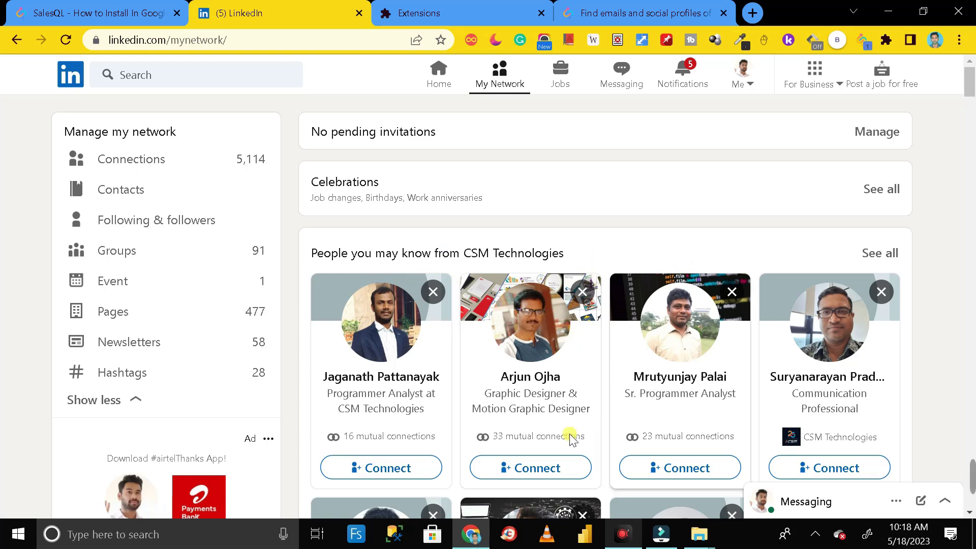
pyautogui.scroll(-15, 680, 429)
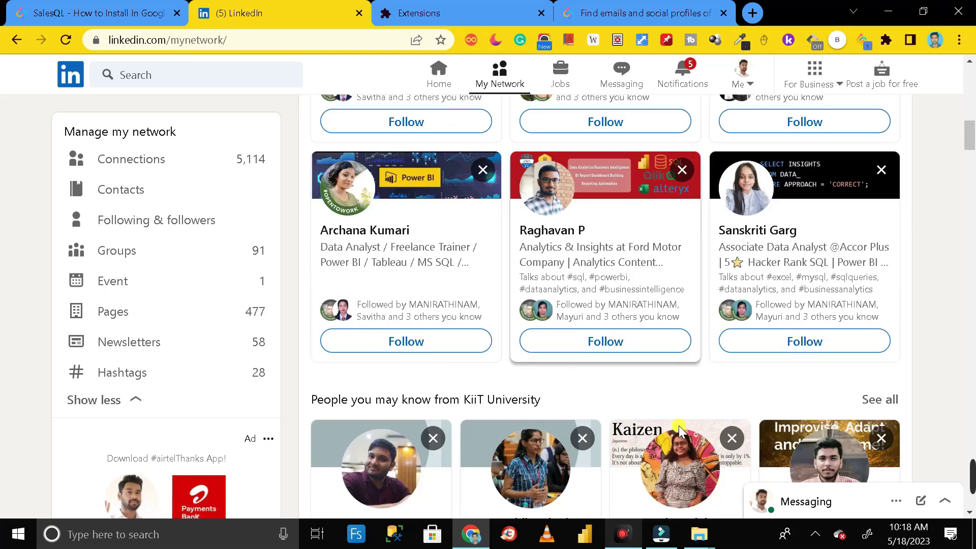
pyautogui.scroll(-15, 680, 429)
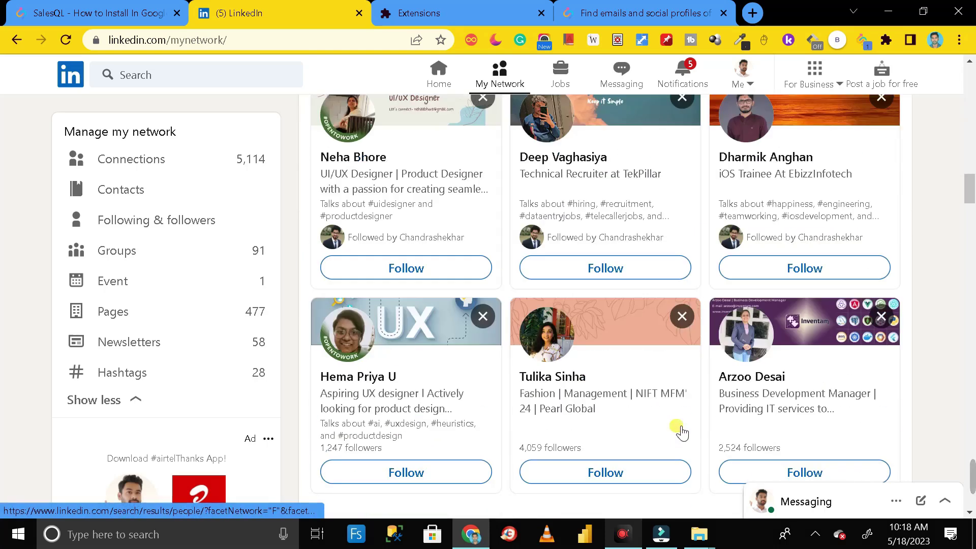
pyautogui.scroll(-15, 682, 433)
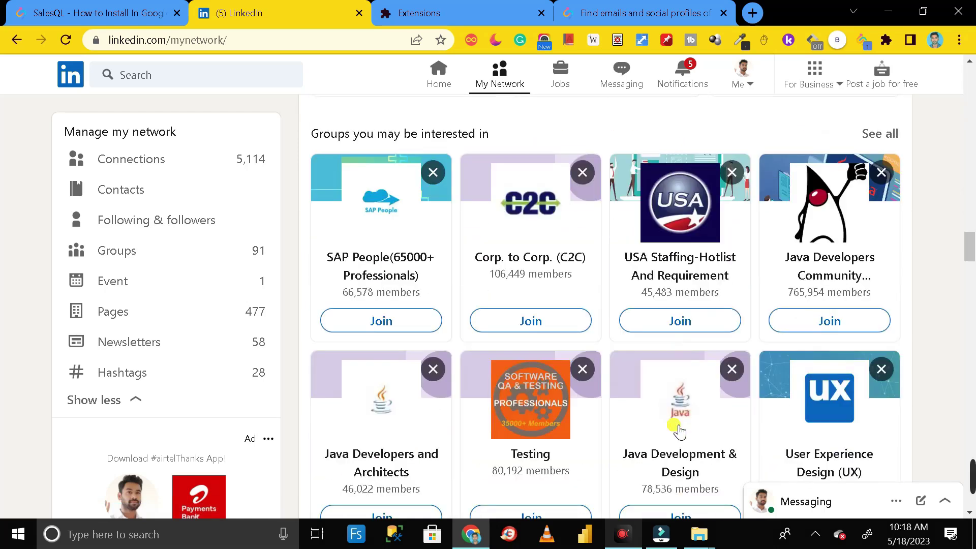
pyautogui.scroll(-10, 679, 431)
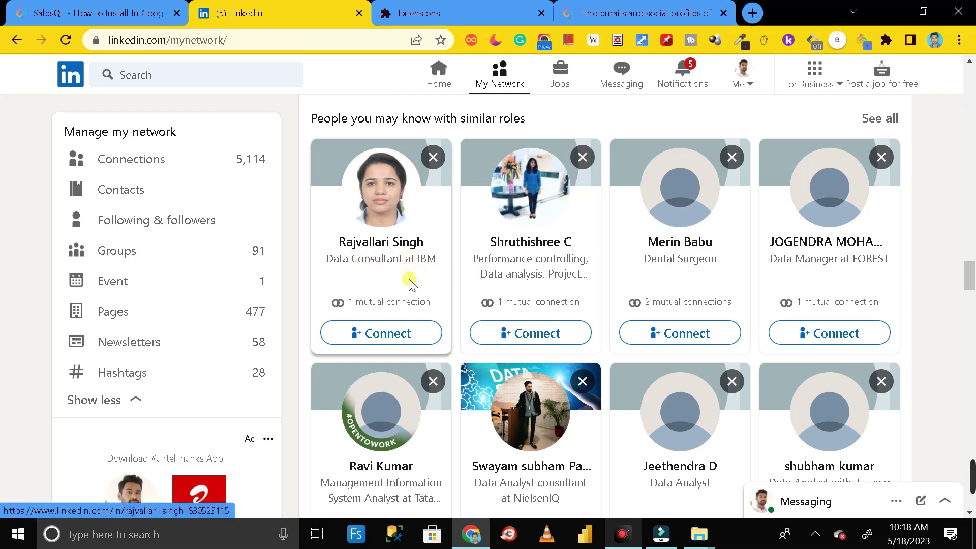
pyautogui.click(378, 246)
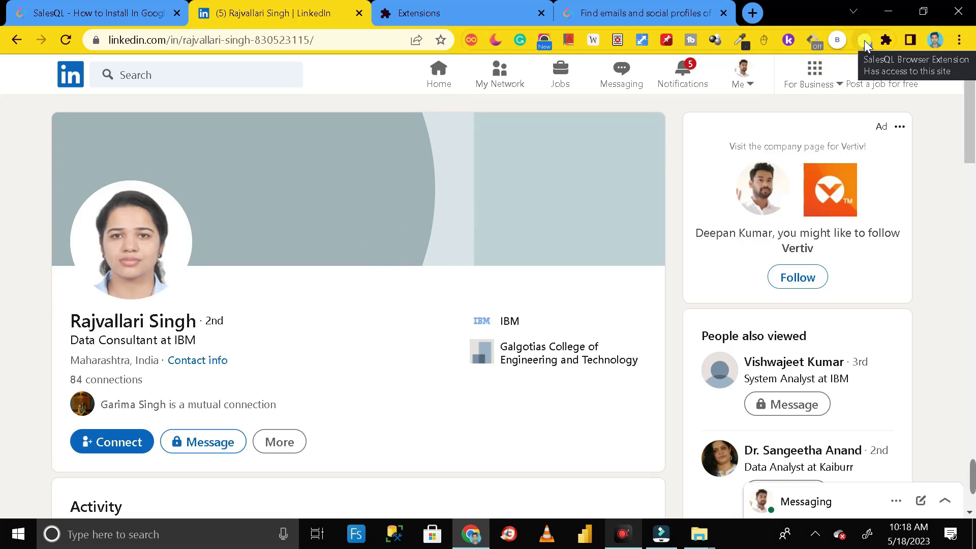
# Add the profile as a SalesQL contact, try copying her phone, and dismiss the upgrade prompt.
pyautogui.click(864, 41)
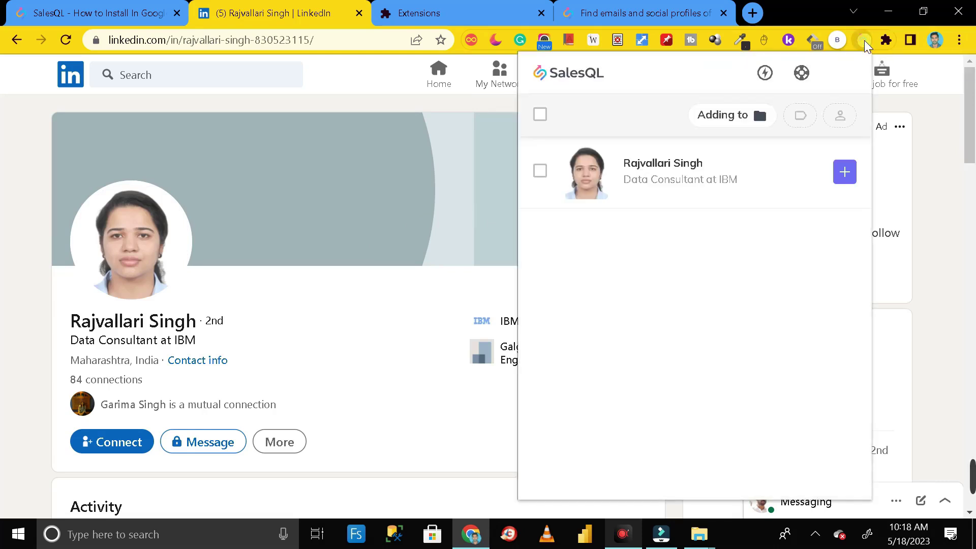
pyautogui.click(845, 173)
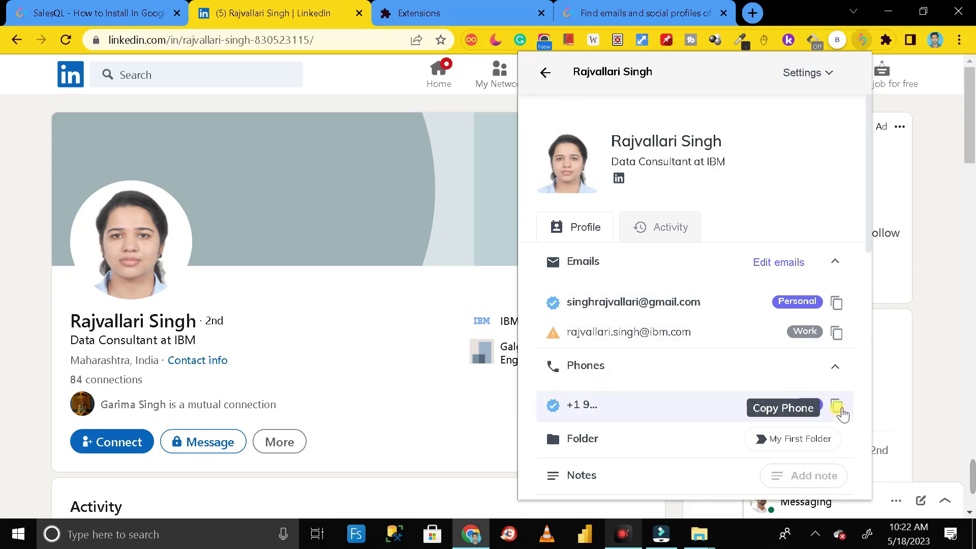
pyautogui.click(837, 406)
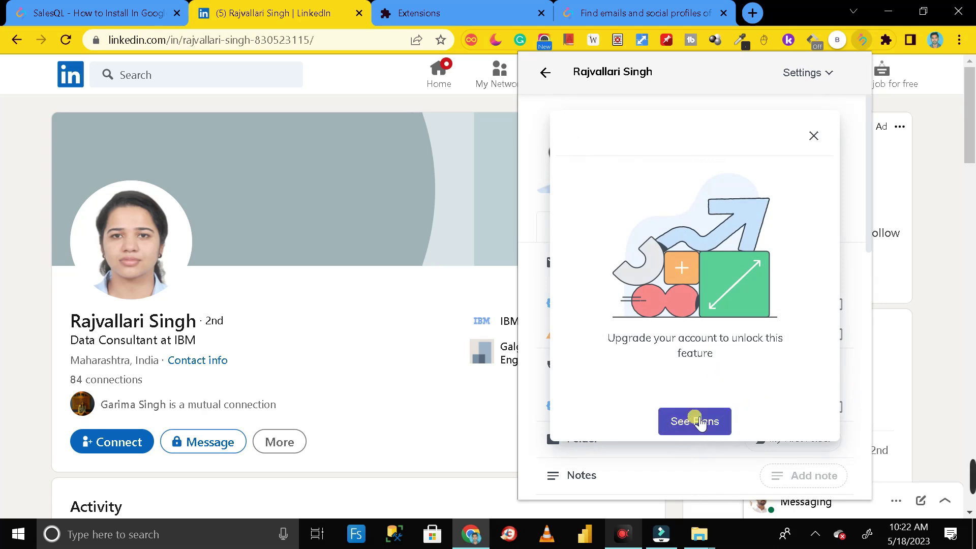
pyautogui.click(814, 136)
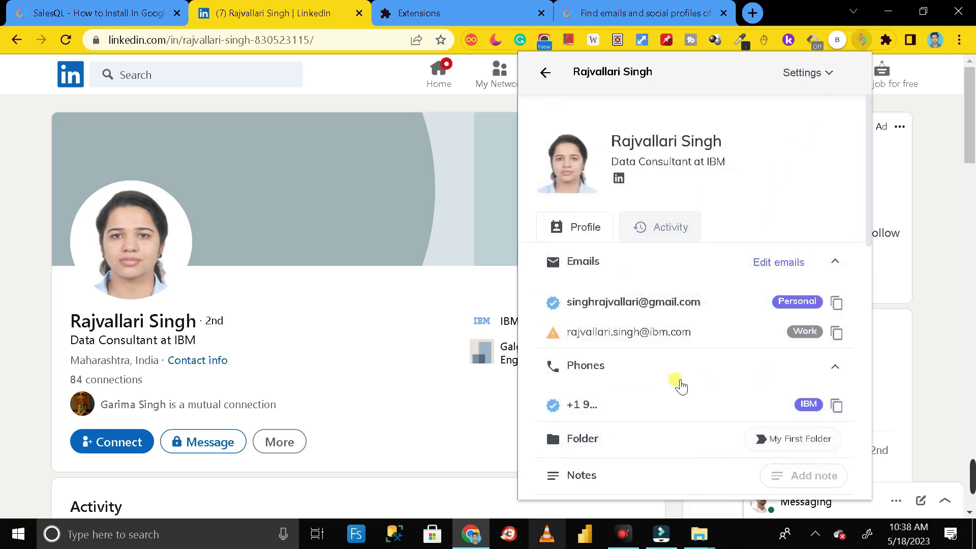
# Review SalesQL's Contact Details, Experience, Education and Activity tab, then go back to the Profile tab.
pyautogui.scroll(-4, 676, 387)
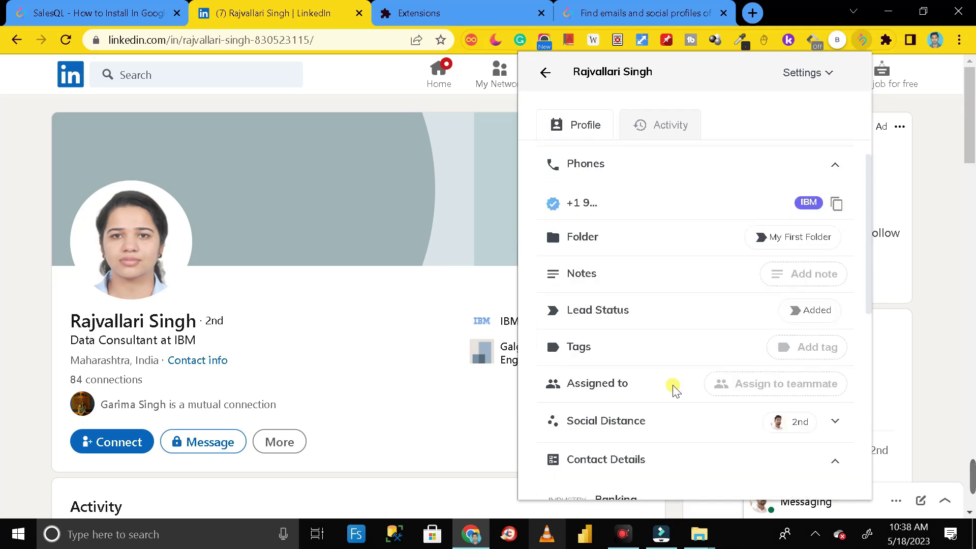
pyautogui.scroll(-3, 675, 390)
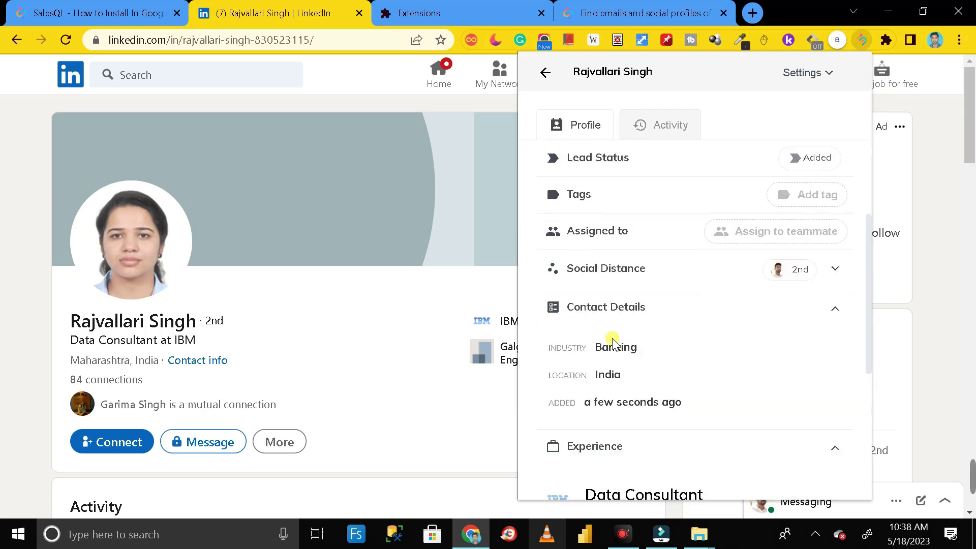
pyautogui.scroll(-2, 676, 338)
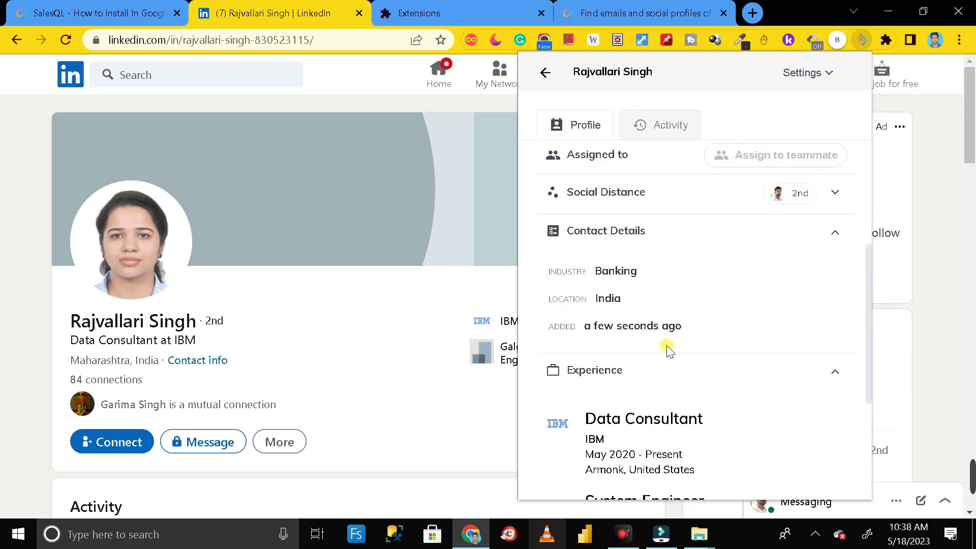
pyautogui.scroll(-4, 638, 386)
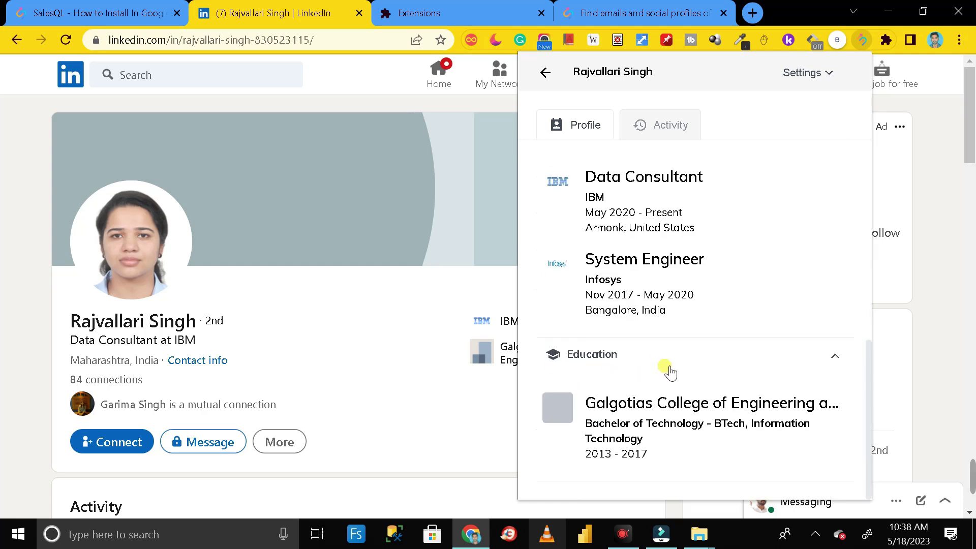
pyautogui.scroll(9, 669, 370)
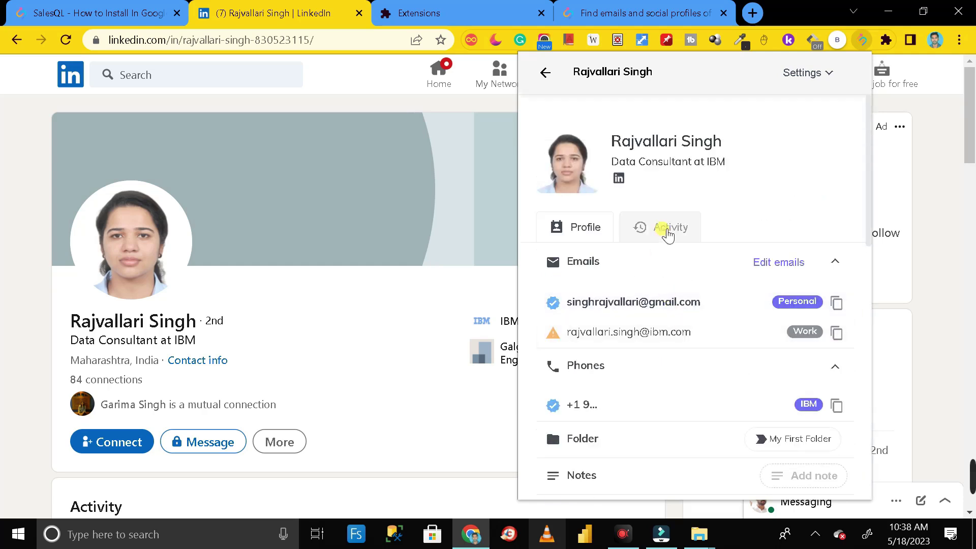
pyautogui.click(667, 232)
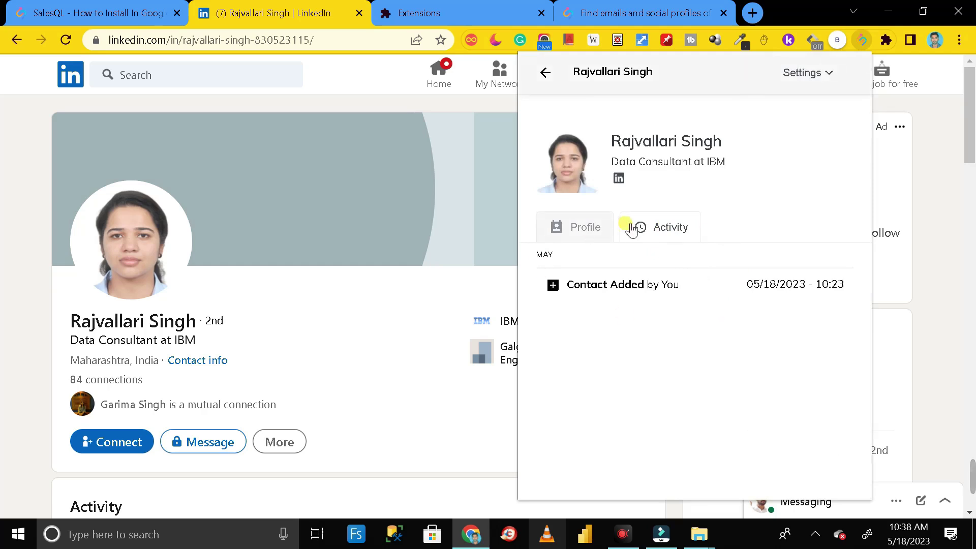
pyautogui.click(587, 232)
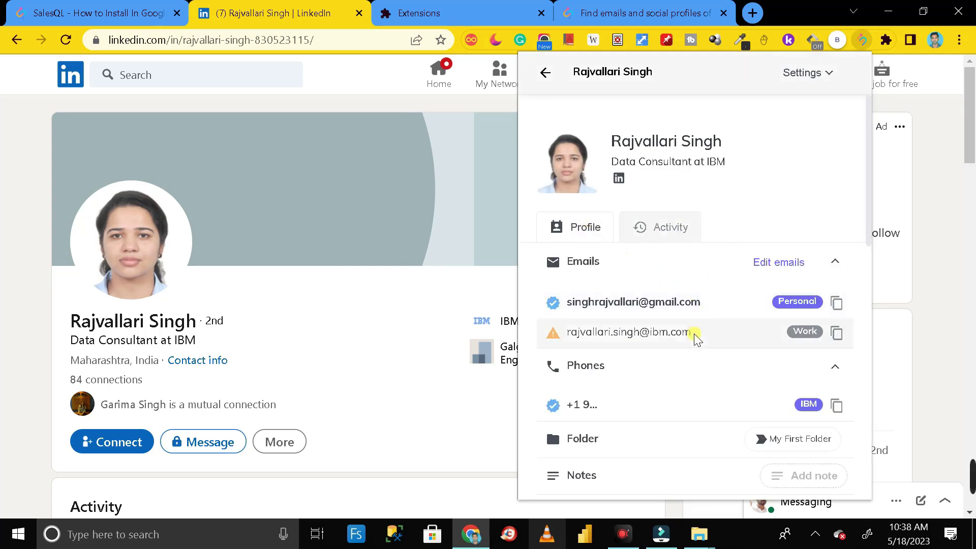